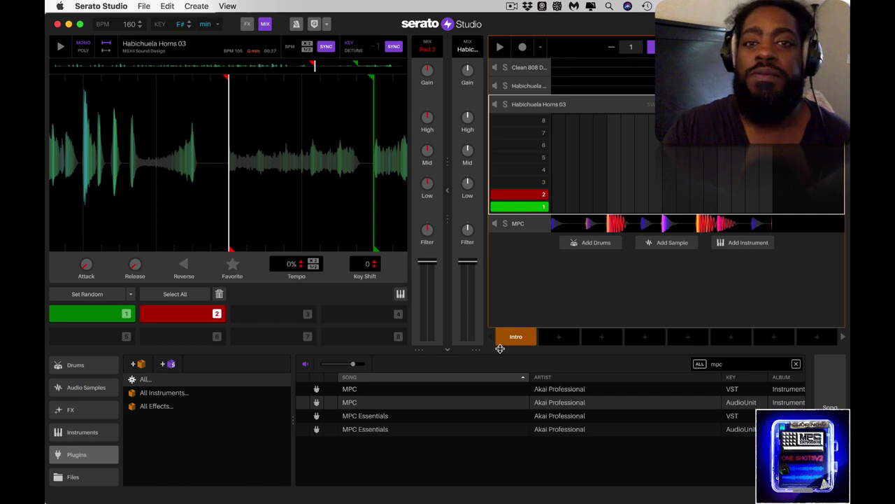
Show the MPC track's plugin window and open the MPC plugin's Preferences.
click(519, 223)
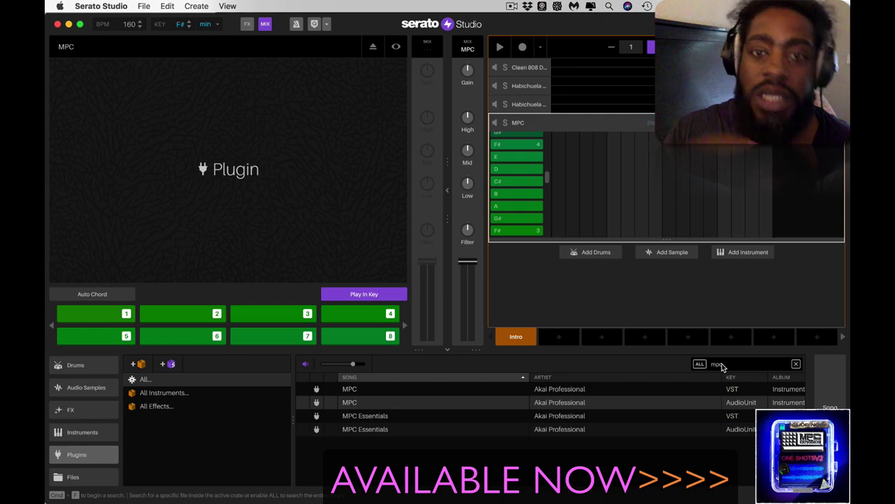
click(396, 46)
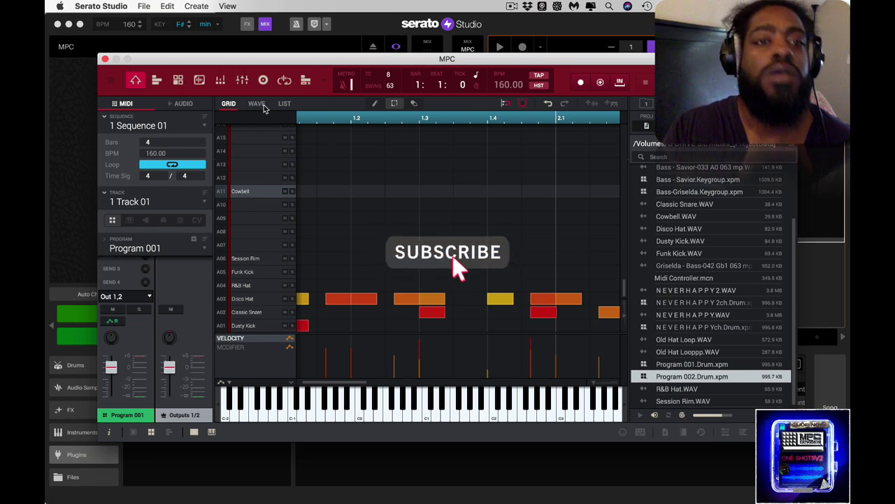
click(110, 81)
mouse_move(123, 107)
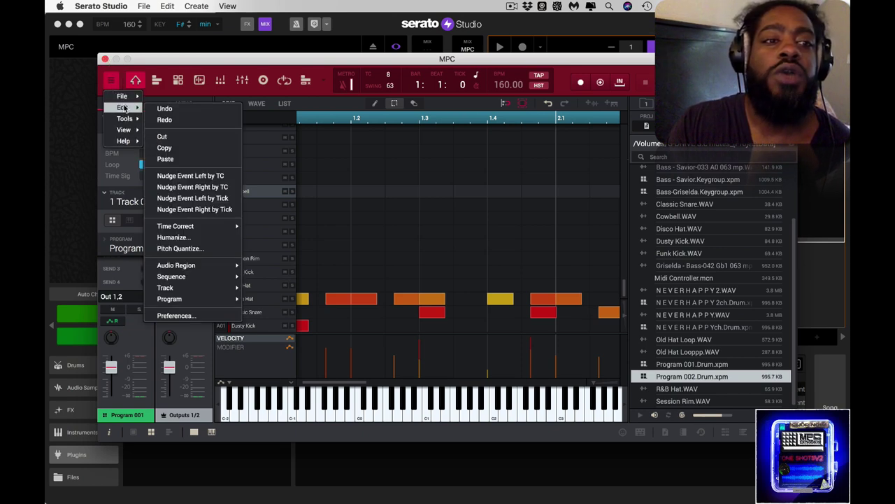
mouse_move(197, 286)
click(175, 315)
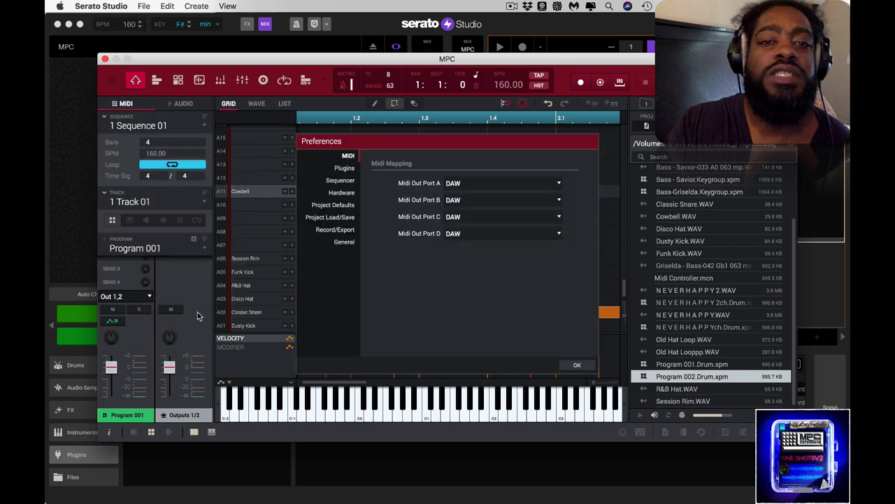
Examine the MPC General and Hardware preferences, including the Record/Overdub target options, and close the plugin window.
click(349, 241)
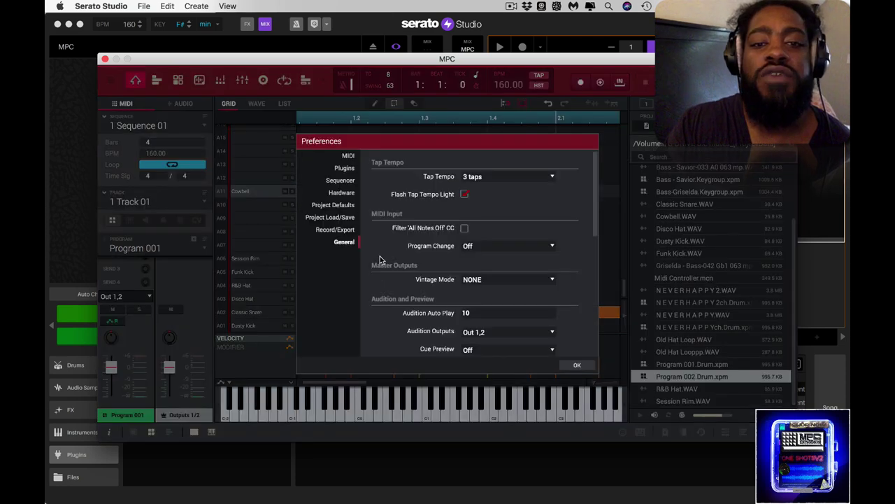
click(340, 193)
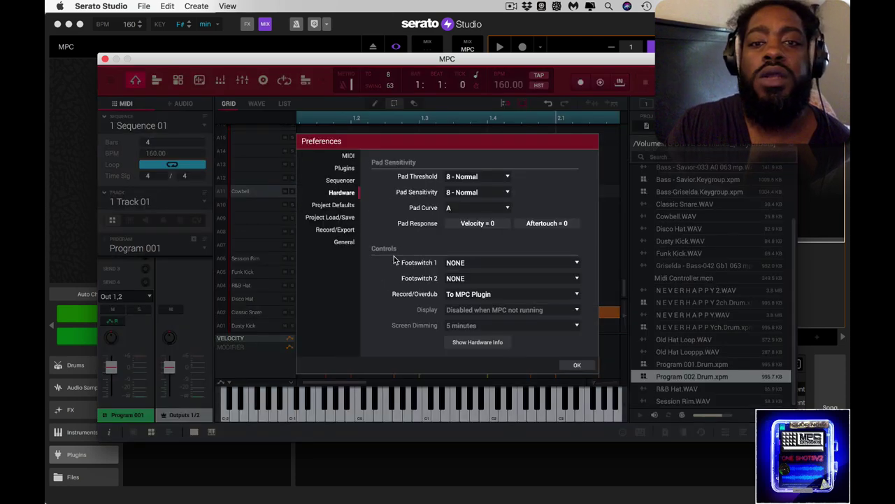
click(483, 295)
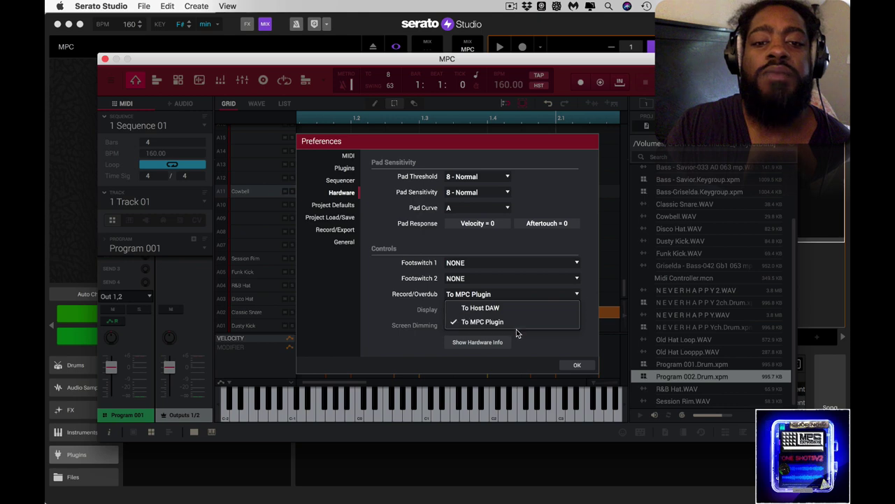
click(575, 366)
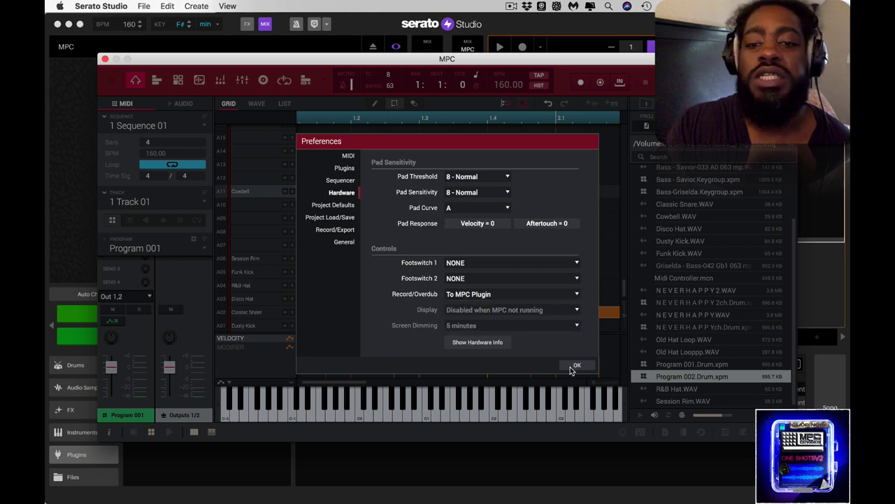
click(575, 366)
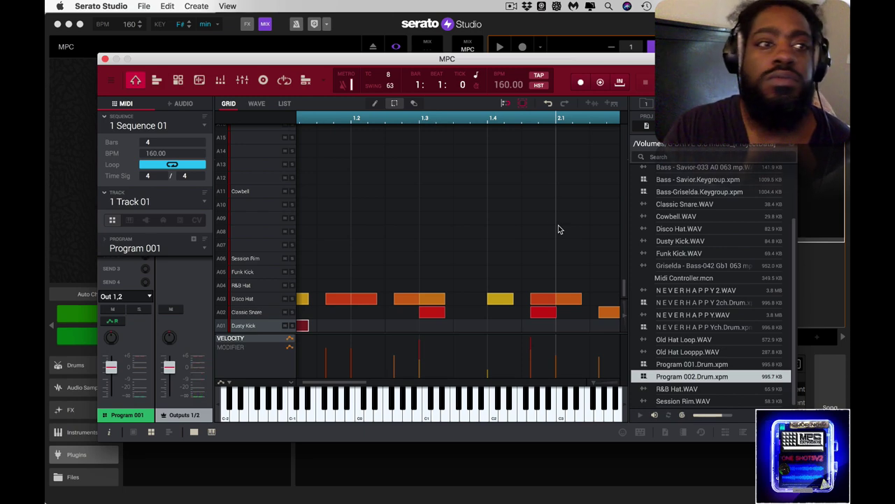
click(104, 60)
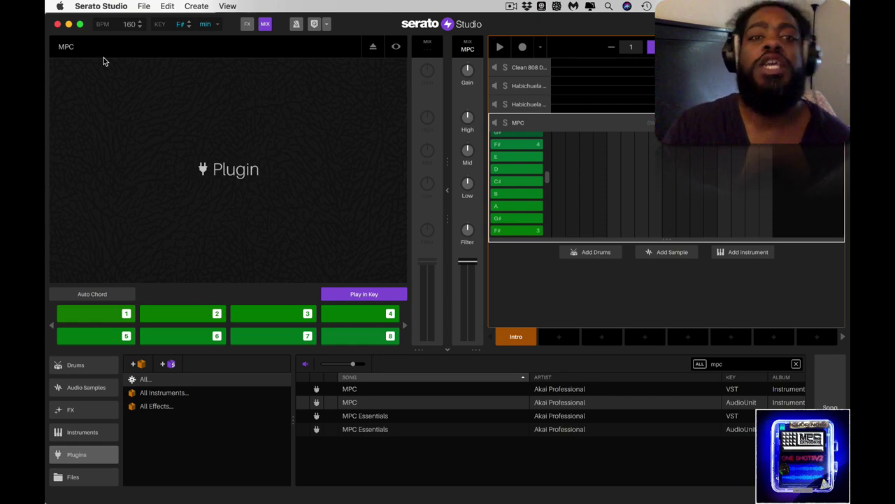
Play the scene to hear the MPC drums, select the Habichuela Horns 03 track and stop playback.
key(space)
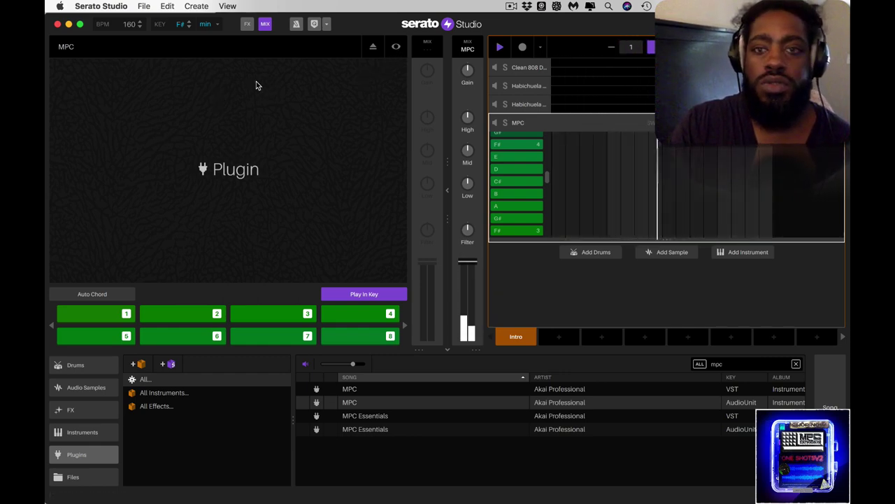
click(531, 106)
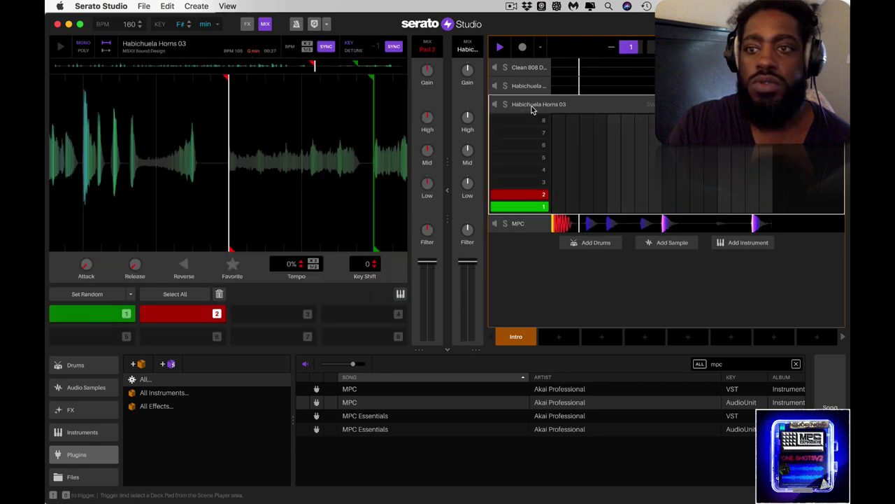
key(space)
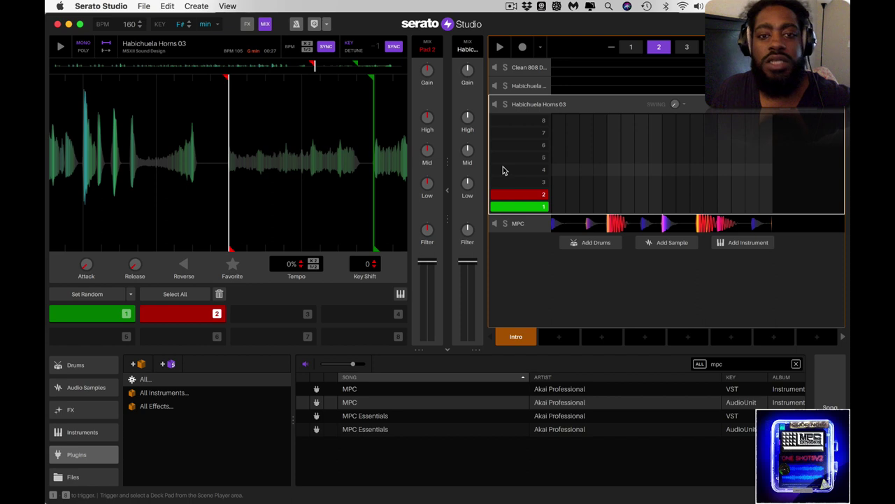
Replace the mpc plugin search with the Horn Section Vol. 1 audio samples and audition horn pads 1 and 2.
click(795, 364)
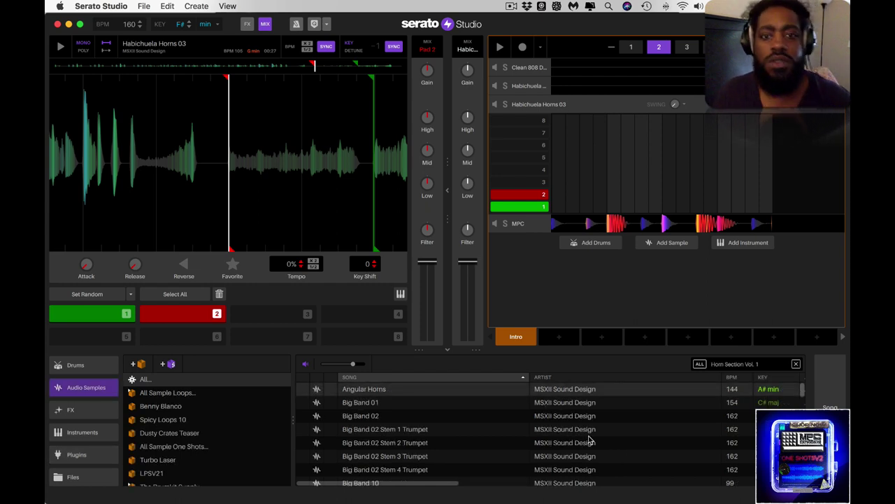
key(1)
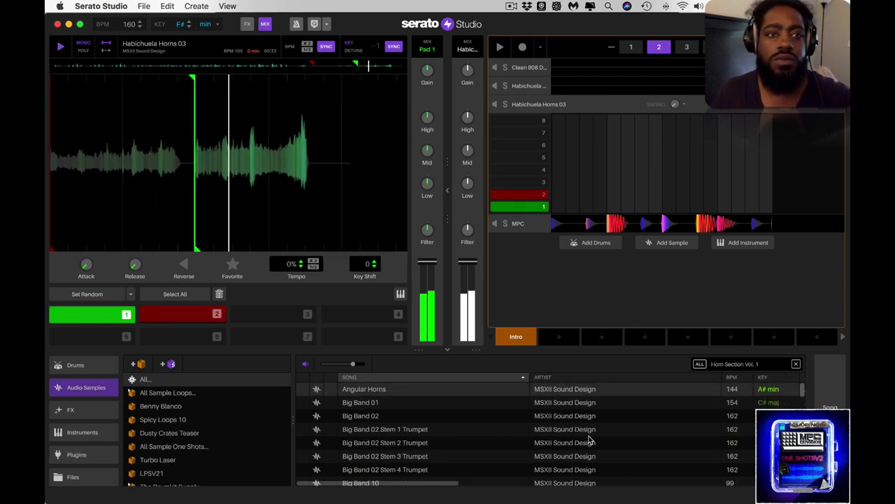
key(2)
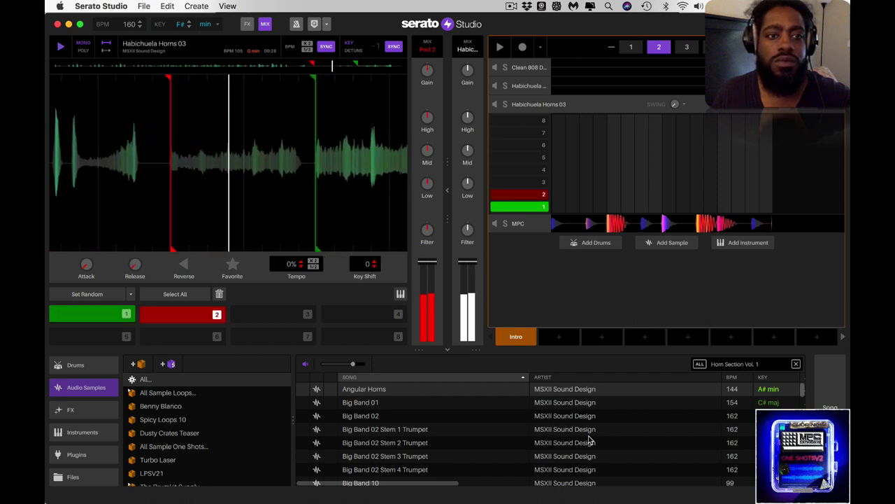
Record Habichuela Horns 03 into the scene, playing pad 1 from bar 1 and pad 2 in bar 3.
click(522, 48)
key(1)
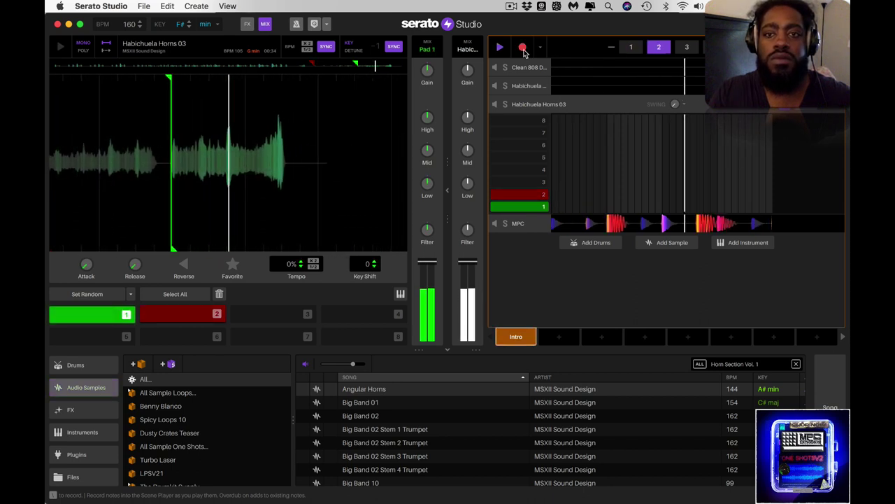
key(2)
key(2)
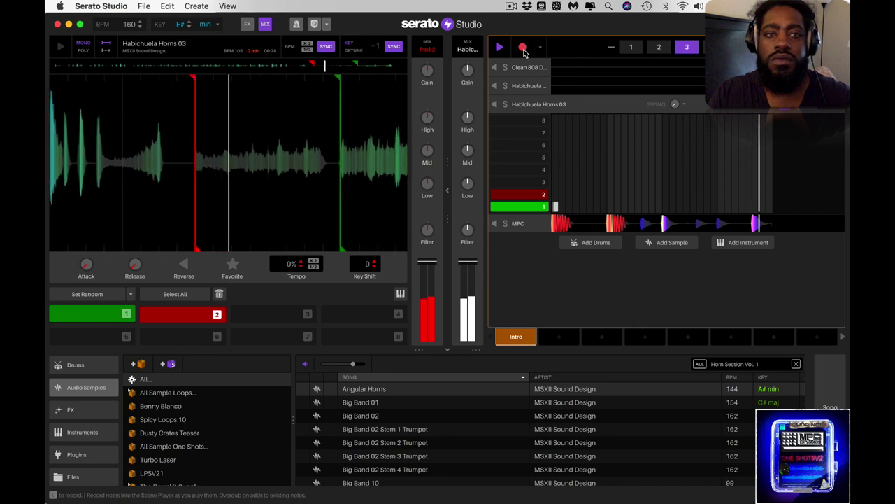
click(523, 47)
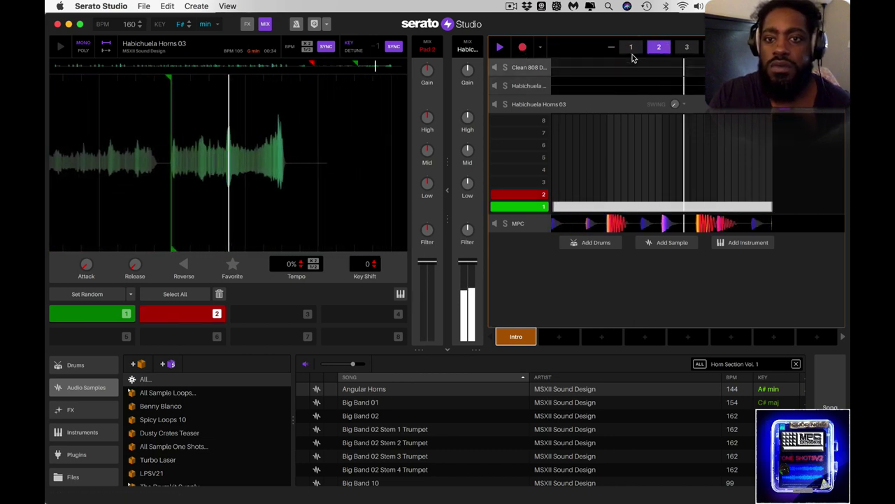
Extend the recorded pad 1 horn note back to the exact start of bar 1 and bring up bar 3.
click(631, 47)
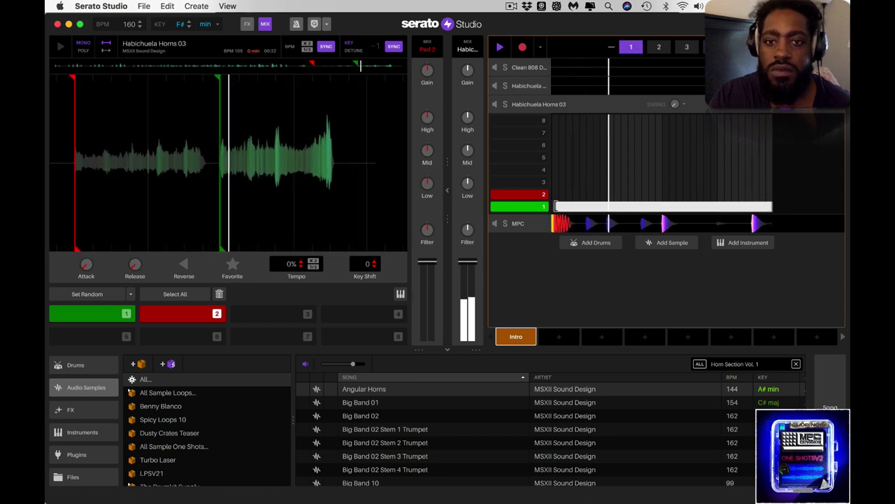
drag(556, 206, 552, 207)
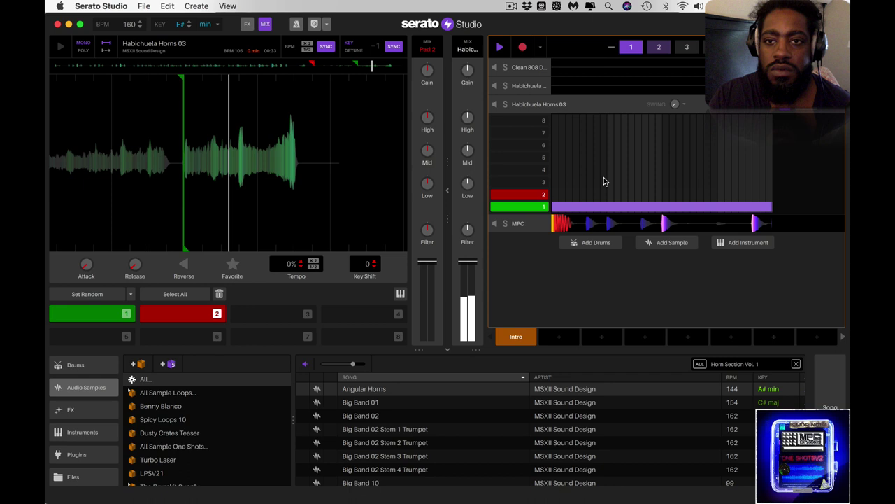
click(659, 47)
click(684, 47)
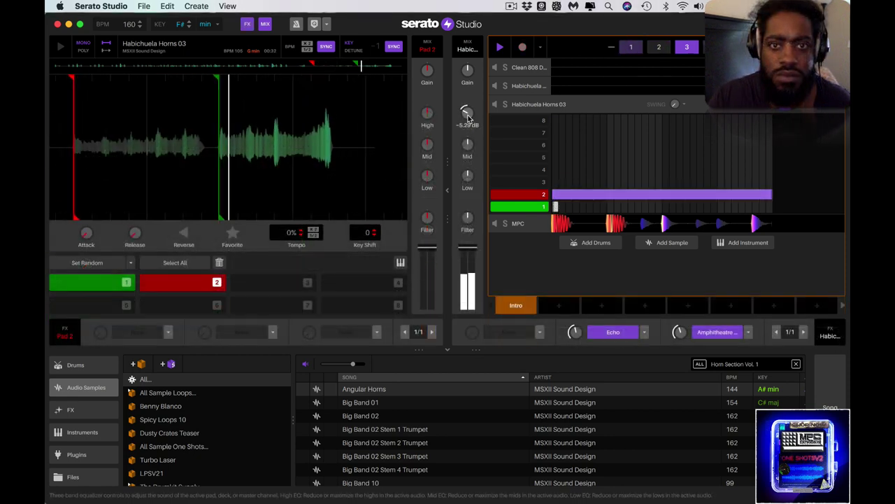
Boost the low EQ of the Habichuela Horns 03 channel to about +7.46 dB.
drag(465, 160, 468, 182)
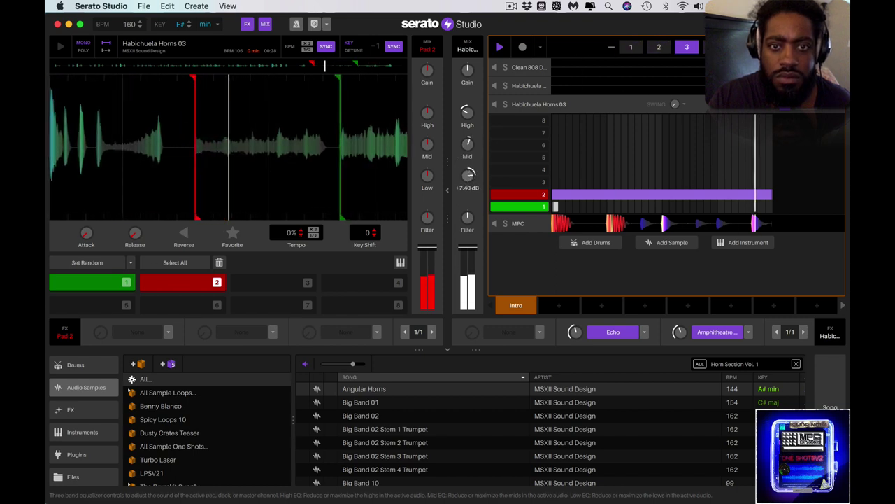
Try a Crusher effect, Wavey LPF and Modulated LPF in the horns channel's empty effect slot.
click(540, 332)
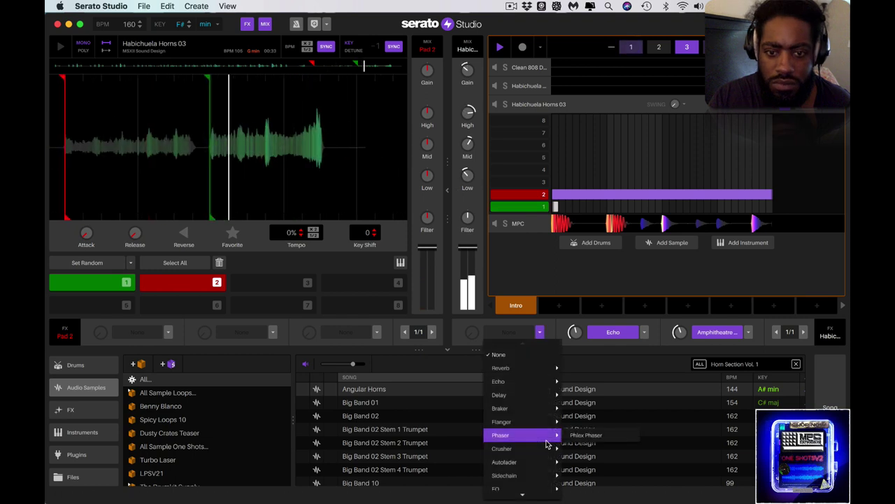
mouse_move(558, 455)
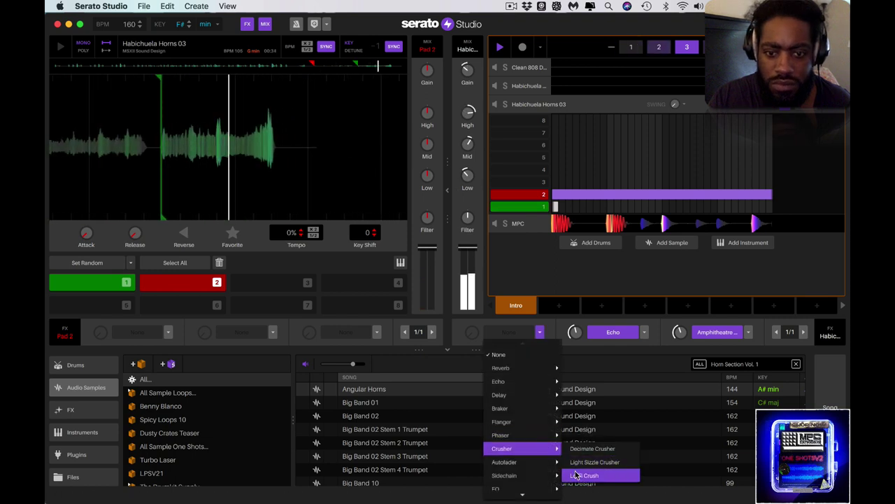
click(576, 475)
click(539, 331)
mouse_move(521, 442)
click(594, 429)
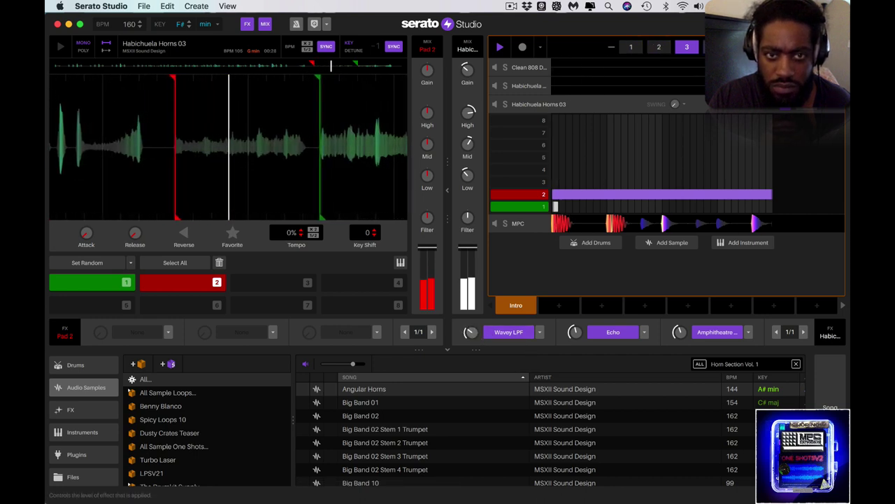
click(517, 335)
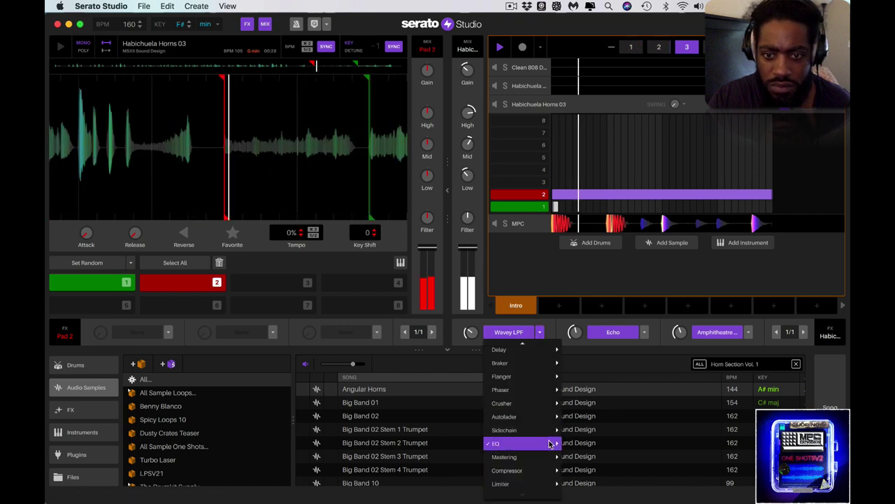
mouse_move(551, 444)
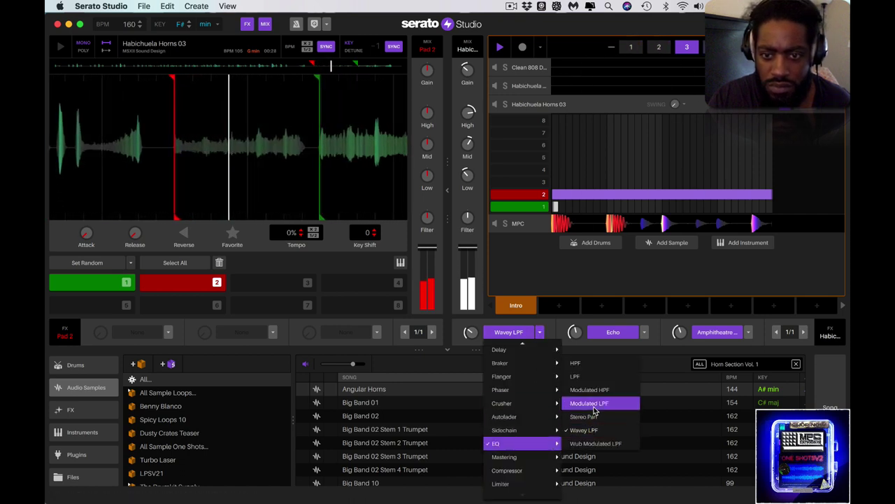
click(591, 404)
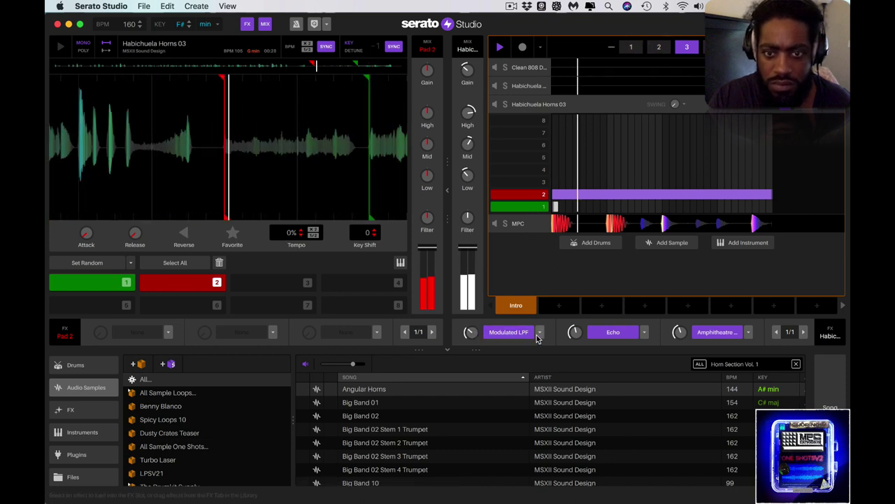
Load the LPF effect from the EQ category into the horns channel's first effect slot.
click(507, 334)
mouse_move(534, 441)
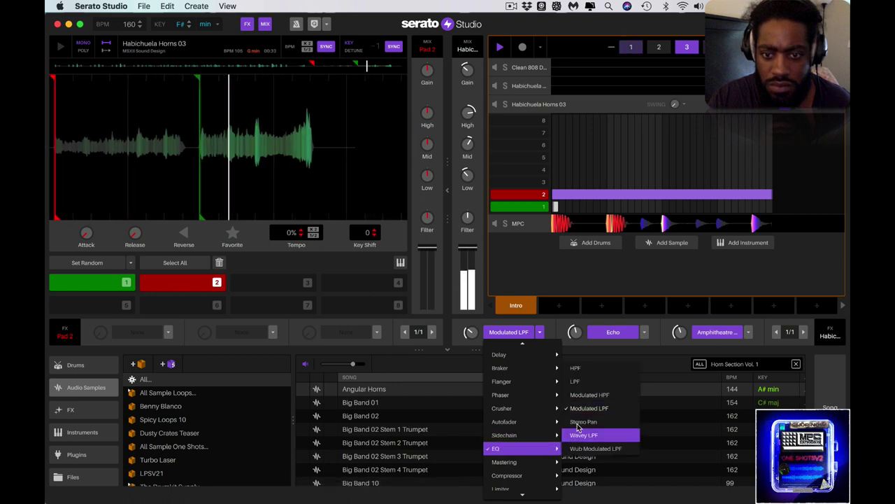
click(578, 382)
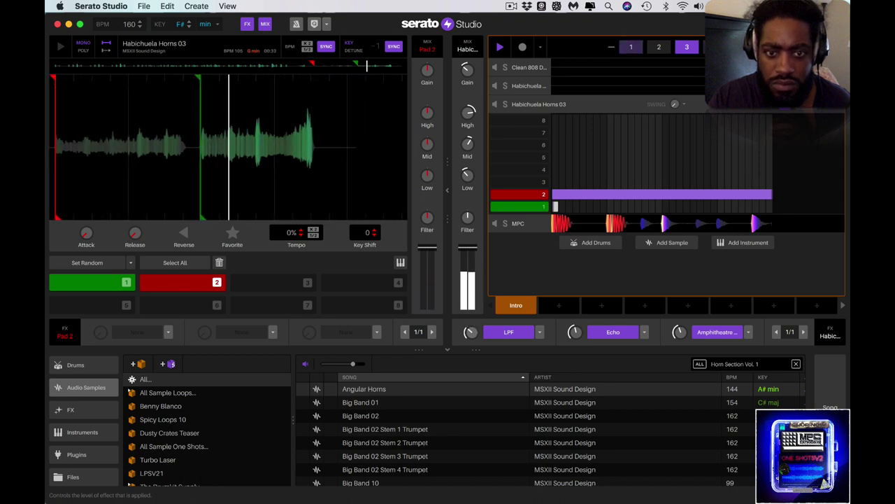
Fine-tune the high and mid EQ of the Habichuela Horns 03 channel.
drag(468, 116, 468, 112)
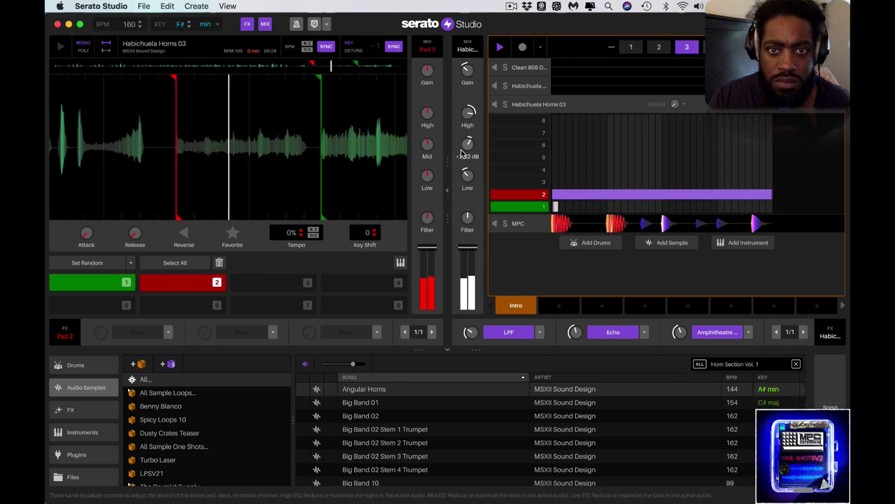
drag(461, 150, 461, 144)
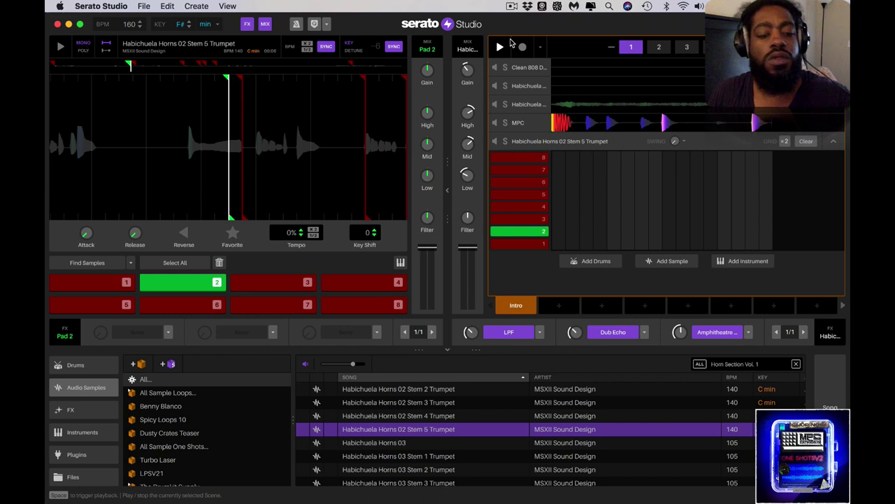
Audition pads 1 and 2 of the Habichuela Horns 02 Stem 5 Trumpet sample.
key(1)
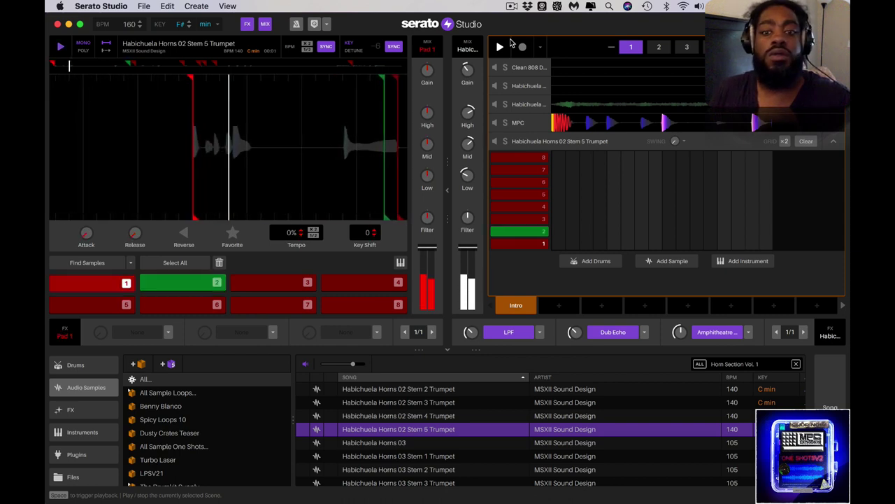
key(2)
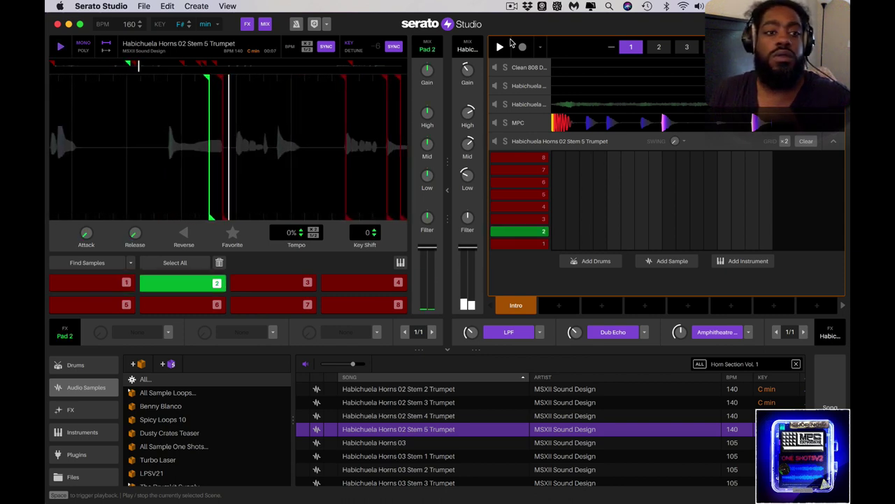
Record a pattern with pads 1 and 2 of Habichuela Horns 02 Stem 5 Trumpet into the Intro scene.
key(2)
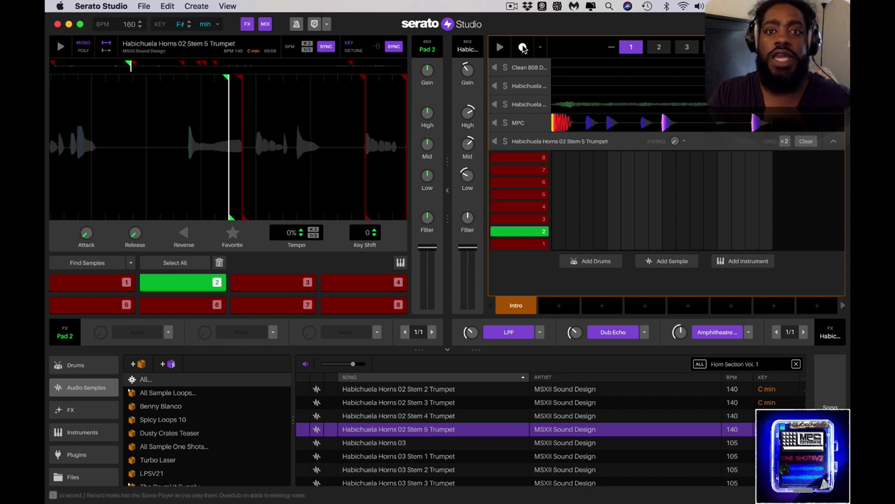
click(522, 47)
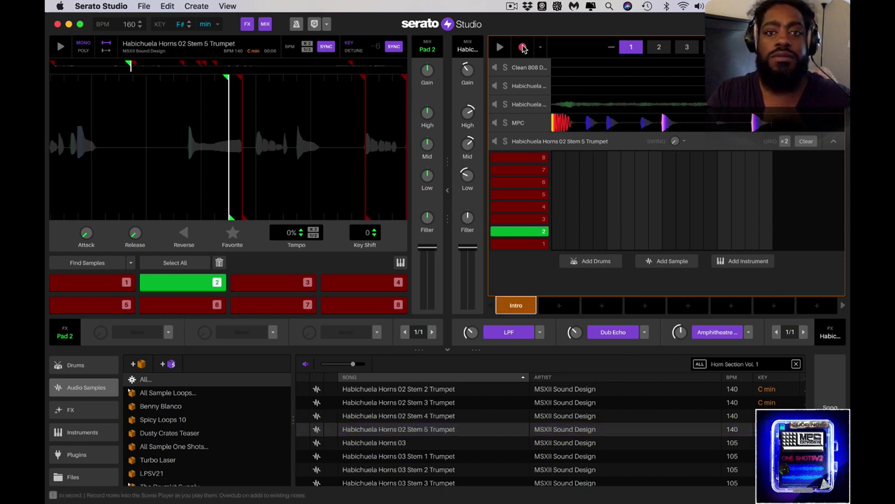
key(1)
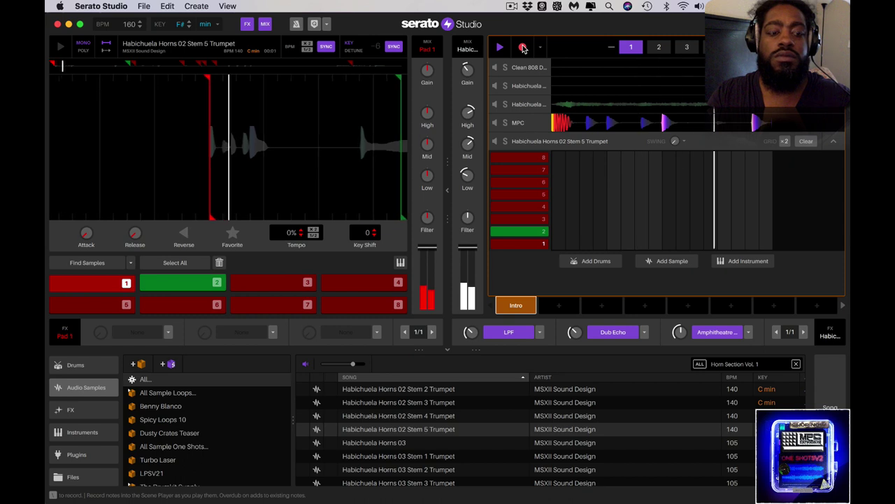
key(w)
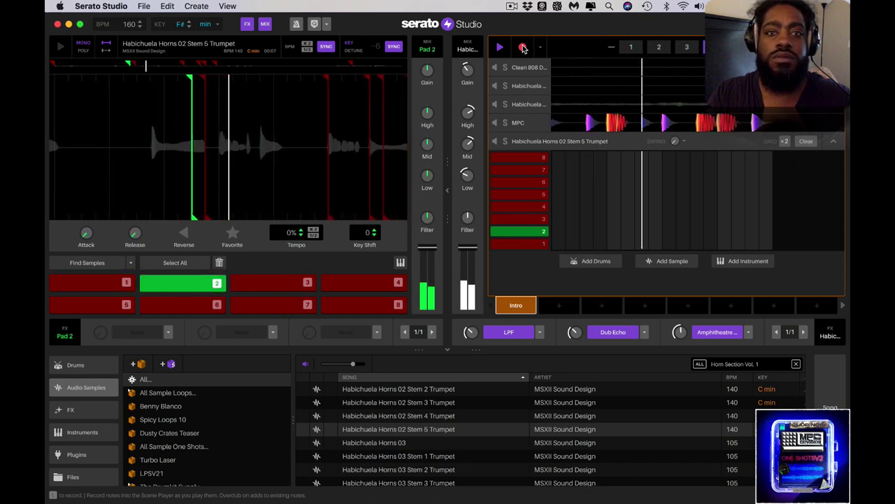
click(523, 48)
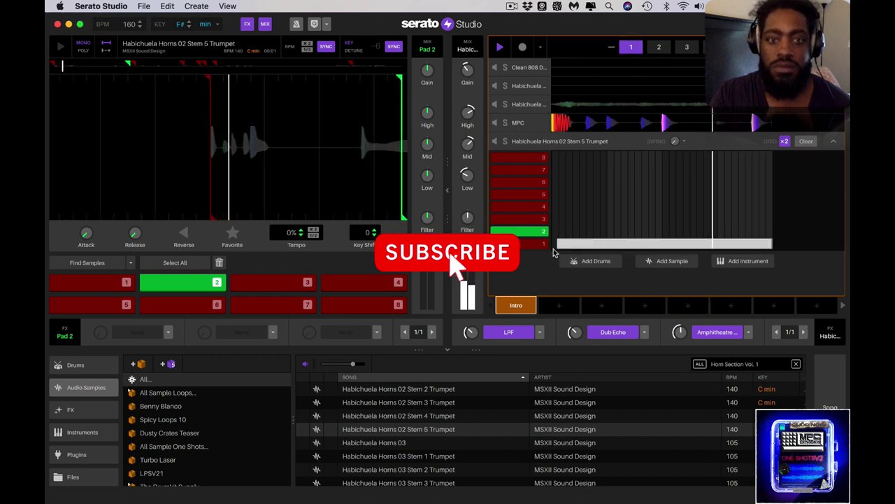
mouse_move(467, 76)
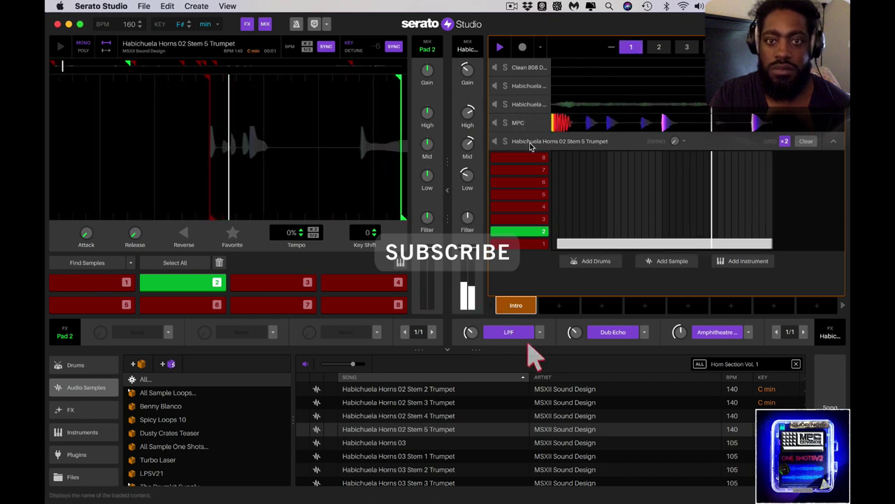
click(521, 105)
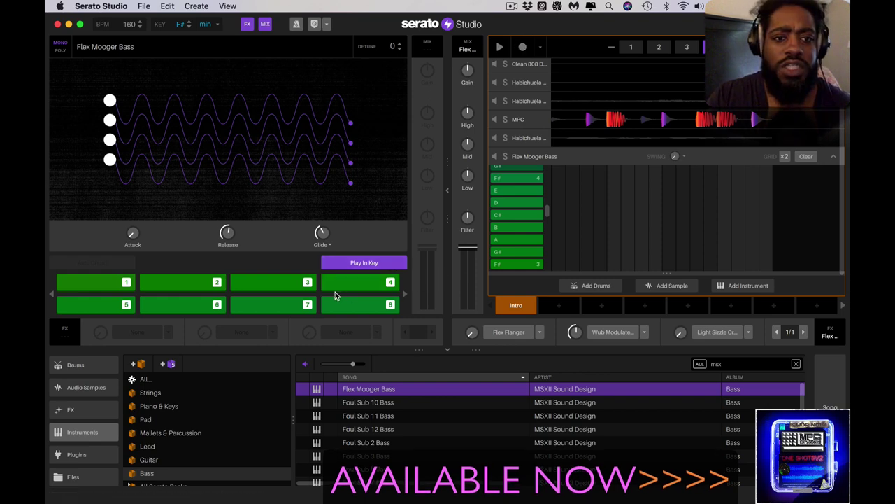
Audition pads 1 and 2 of the Flex Mooger Bass instrument.
key(1)
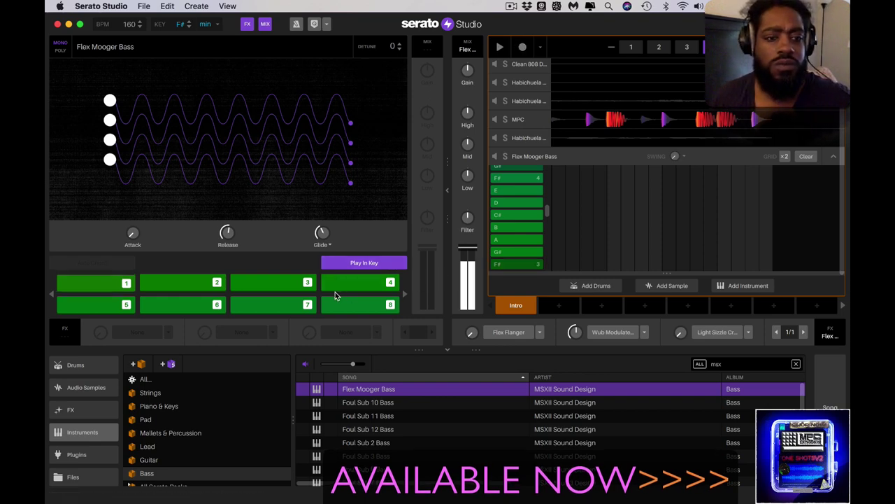
key(2)
key(1)
key(2)
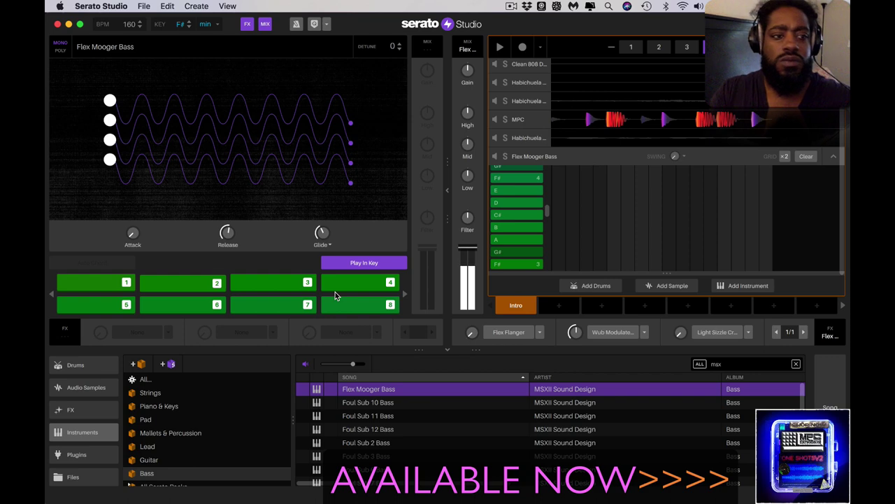
Lower the Flex Mooger Bass pads by two octaves so they start at F# 1, auditioning pads 1 to 6.
click(51, 295)
key(4)
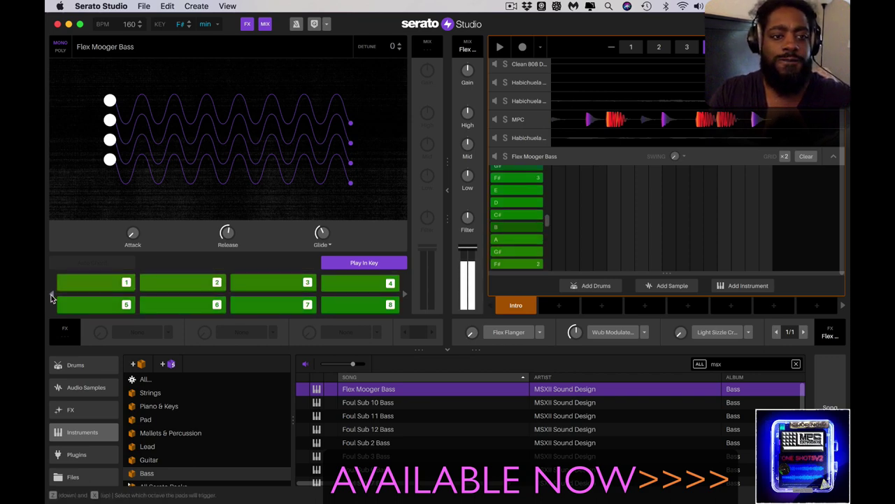
key(5)
key(6)
key(2)
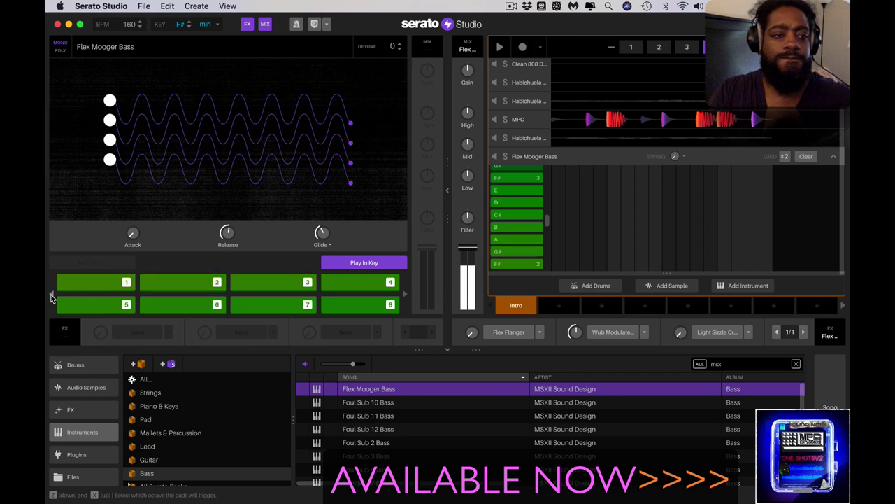
click(51, 296)
key(1)
key(2)
key(3)
key(4)
key(5)
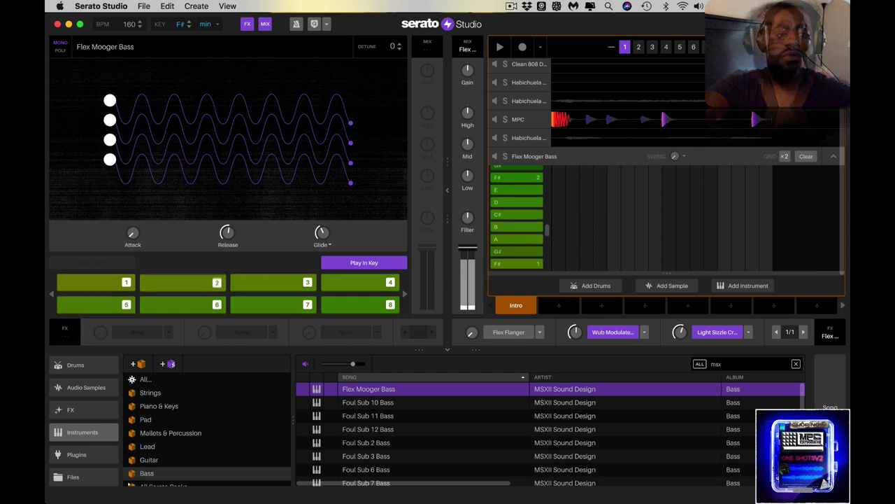
Try recording a Flex Mooger Bass line with pads 1, 6, 3 and 5 in the Intro scene and clear the take.
click(523, 48)
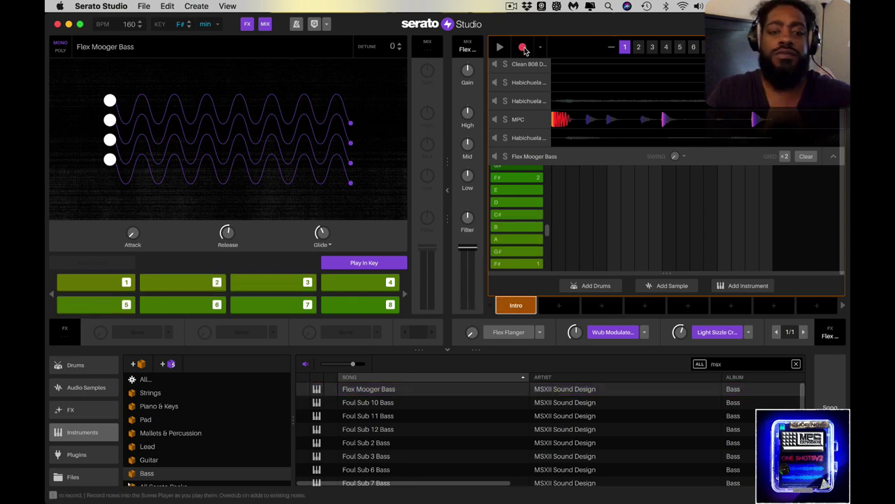
key(1)
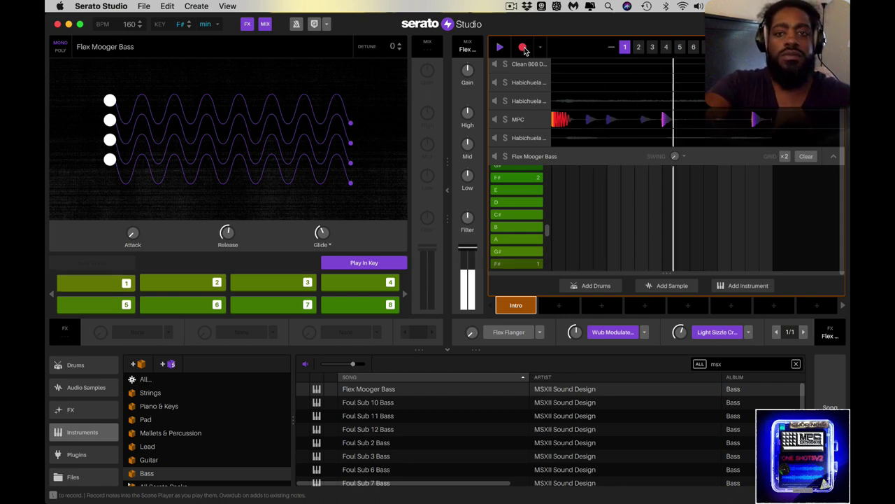
key(1)
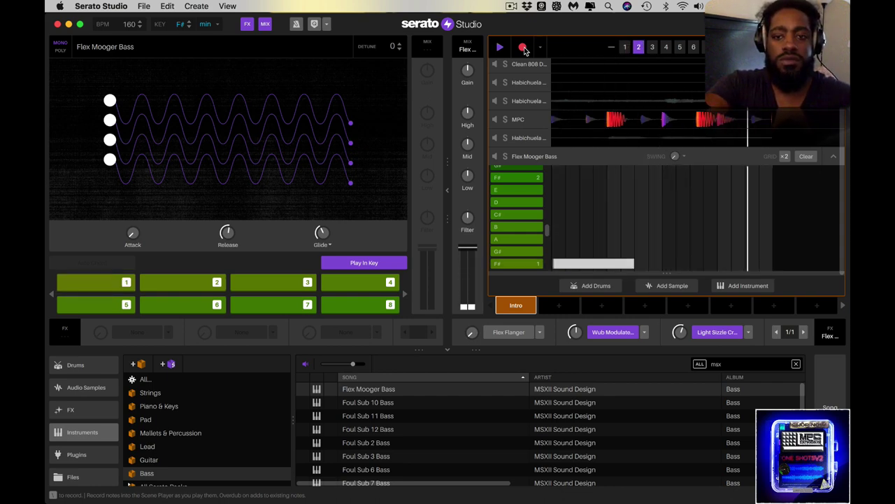
key(6)
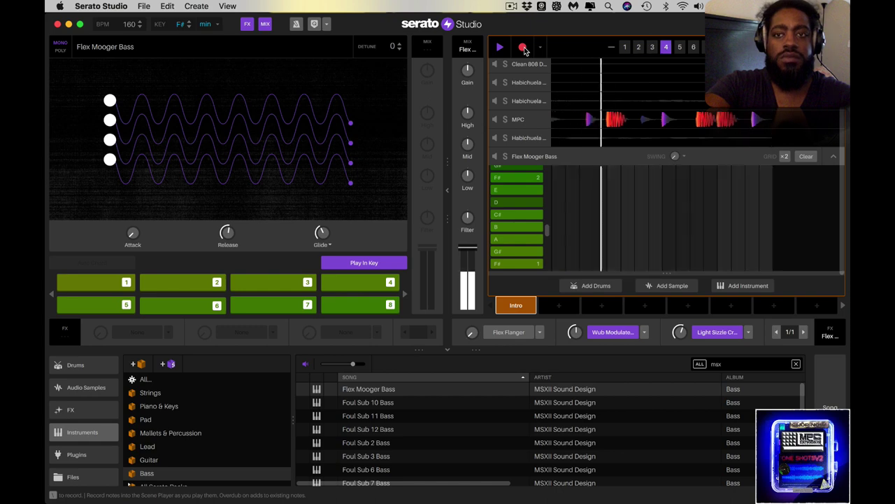
key(3)
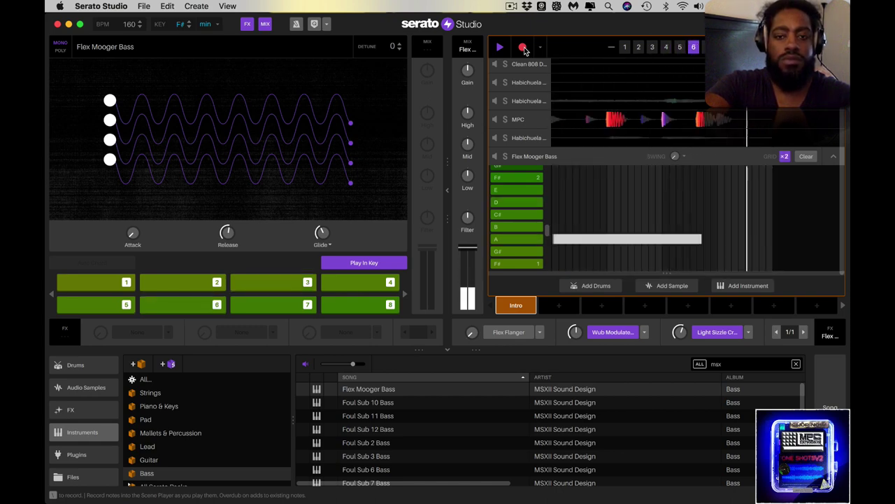
key(5)
click(523, 48)
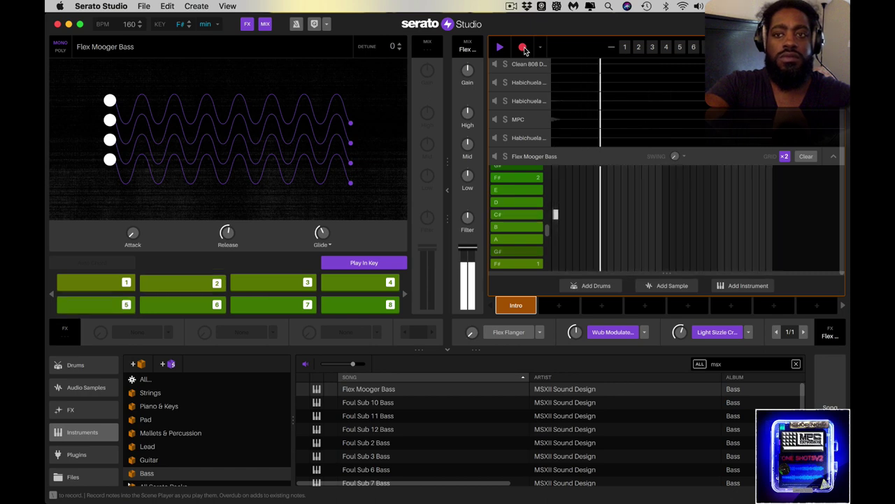
click(805, 156)
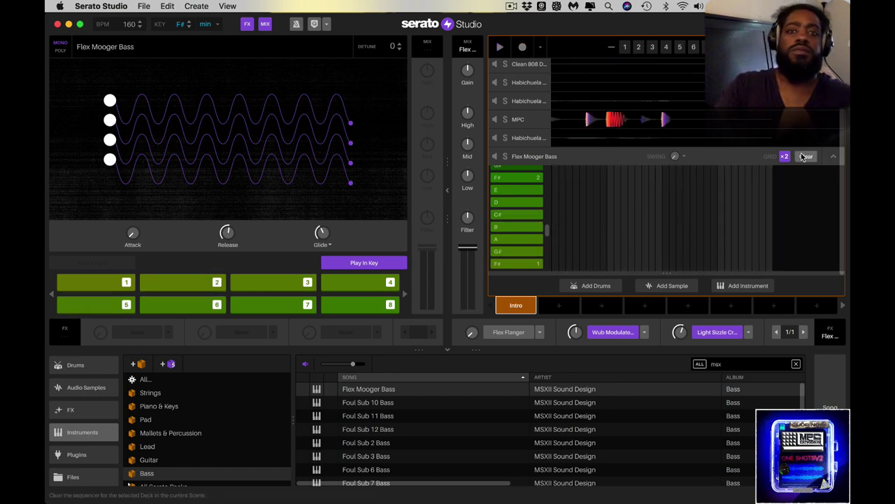
Record a new Flex Mooger Bass line into the Intro scene.
click(521, 51)
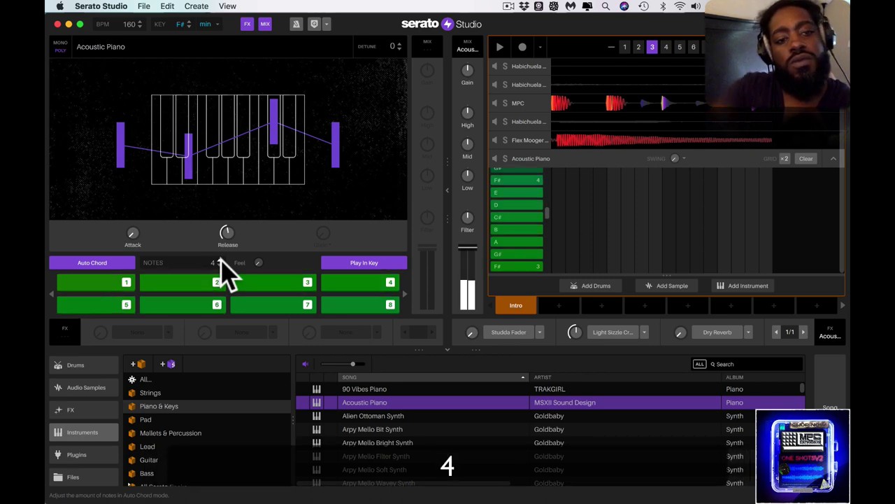
Set the Acoustic Piano's Auto Chord Feel to 9% while auditioning pad 1.
key(1)
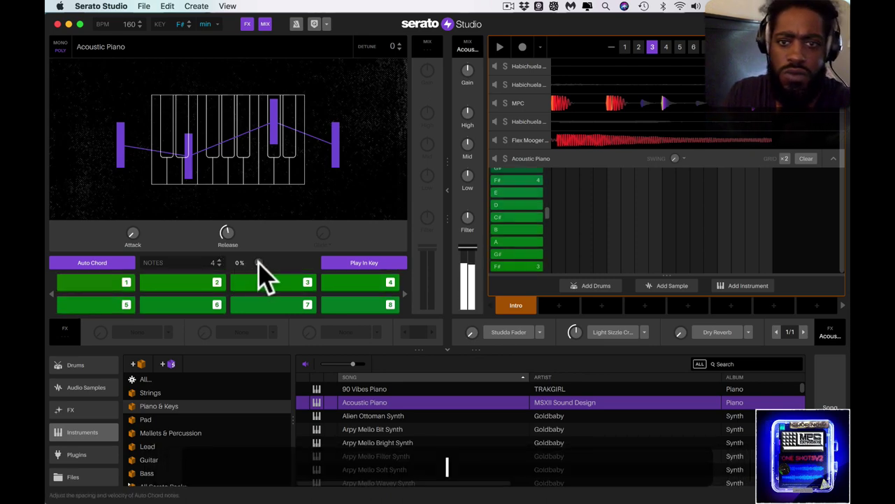
key(1)
drag(258, 262, 258, 256)
key(1)
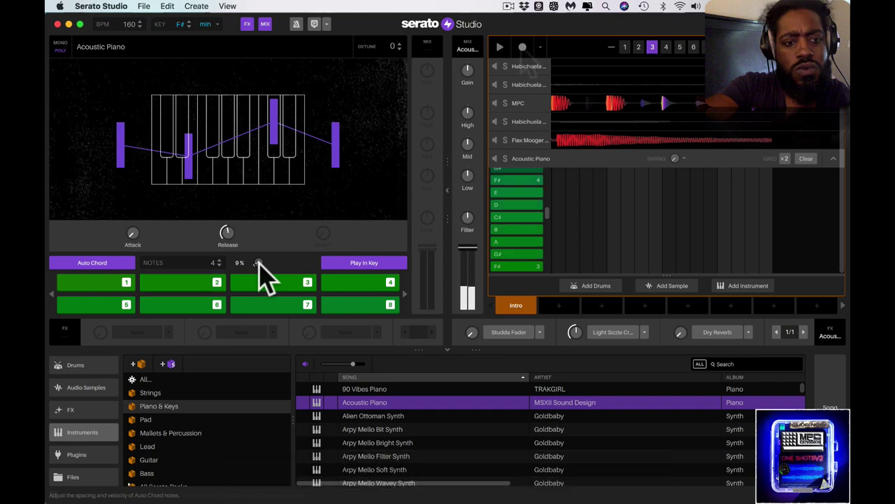
Try recording four-note Auto Chord parts with Acoustic Piano pads 2 and 3 into the Intro scene, and stop playback.
click(523, 47)
key(space)
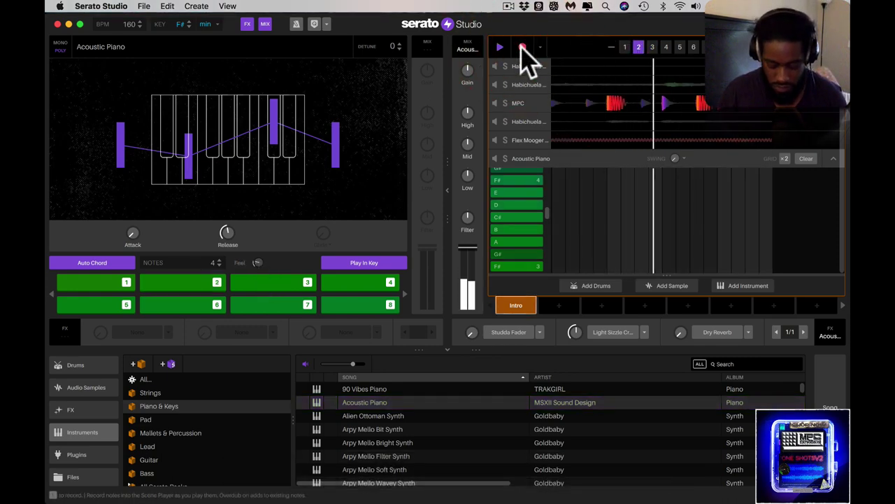
key(2)
key(3)
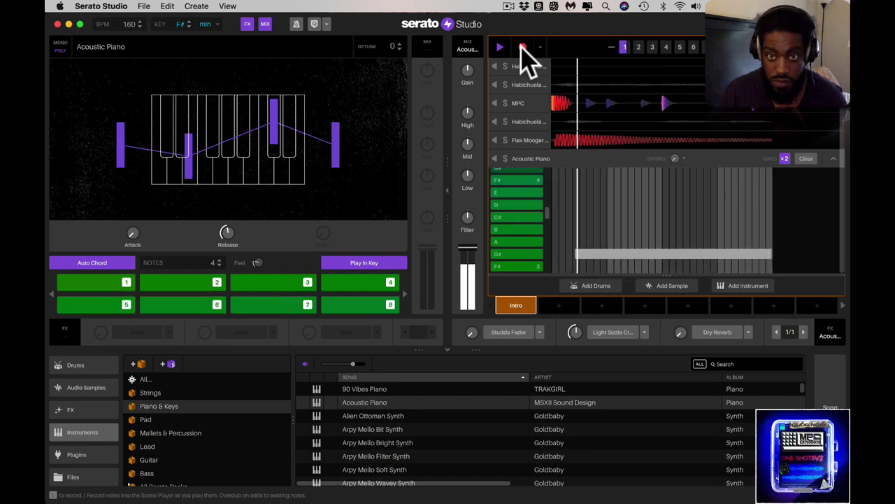
click(523, 48)
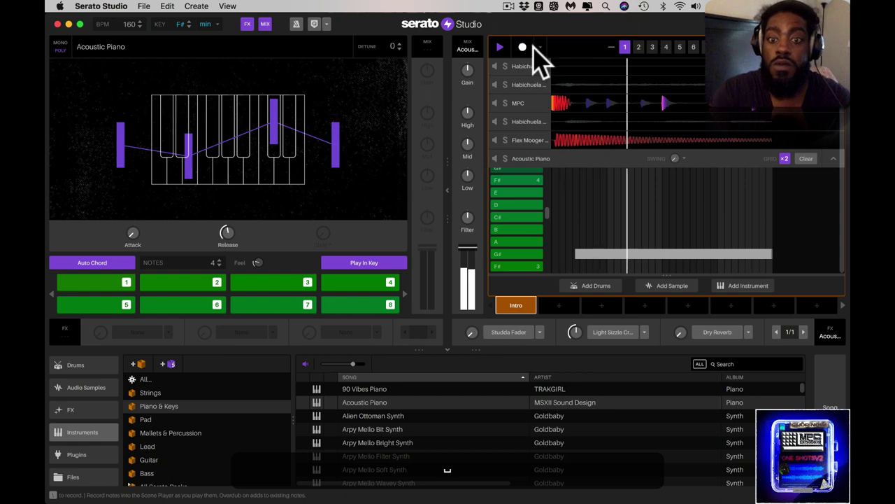
key(space)
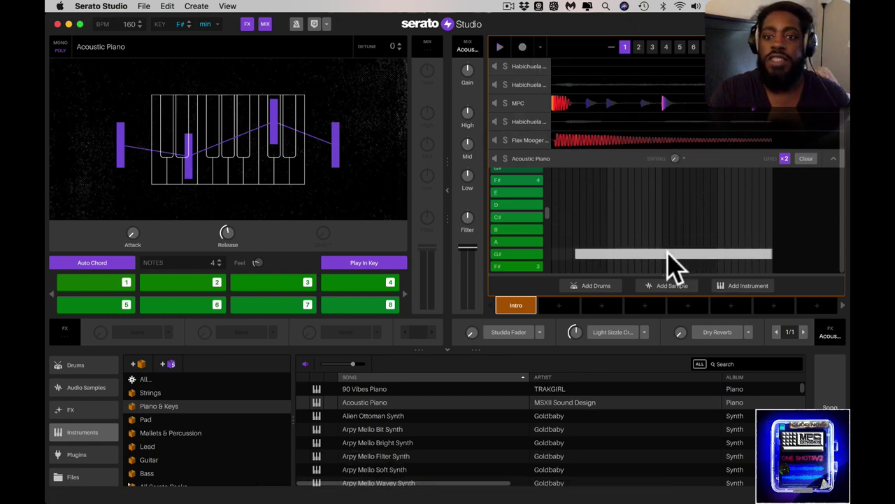
Widen the sequencer to review the recorded Acoustic Piano notes, and clear the pattern.
click(447, 190)
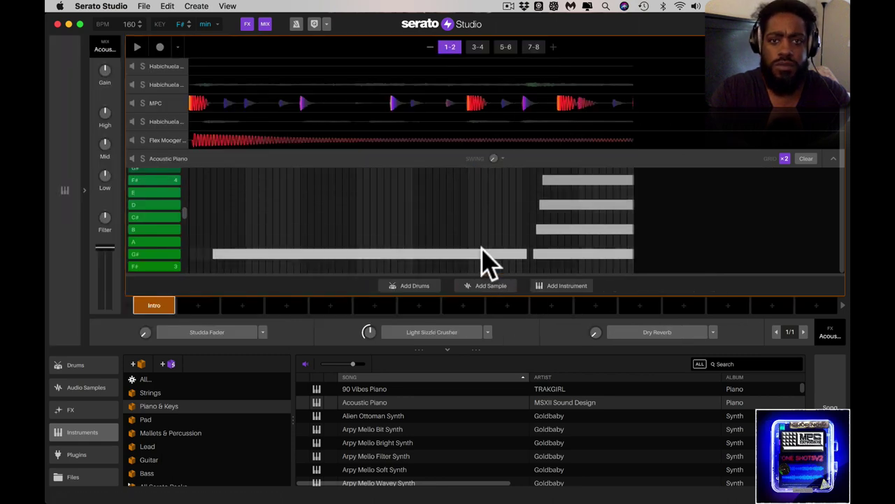
scroll(481, 248, down, 3)
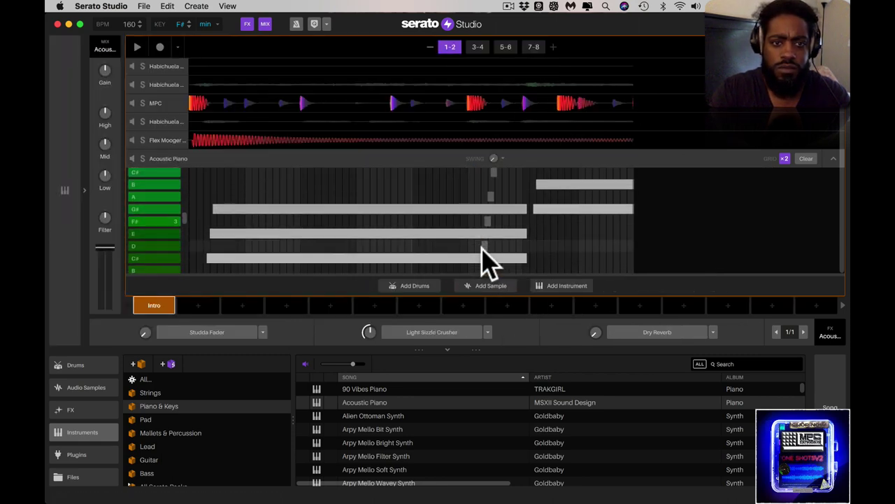
scroll(485, 260, down, 4)
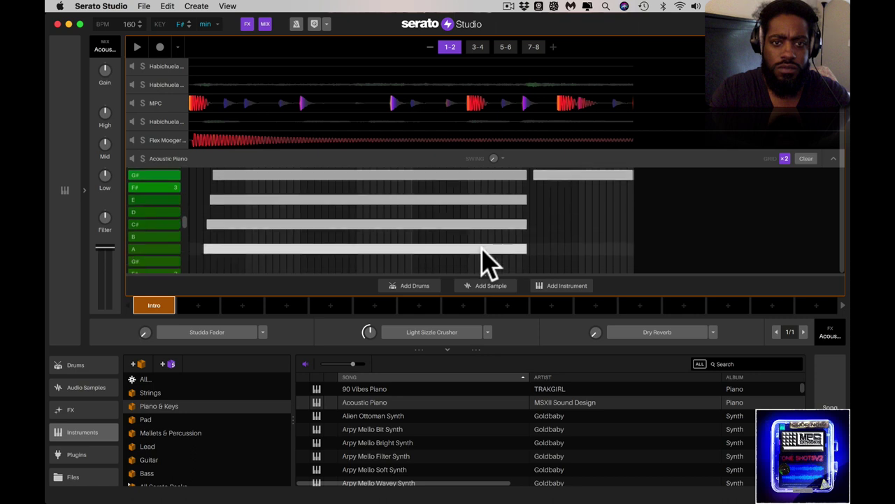
click(808, 159)
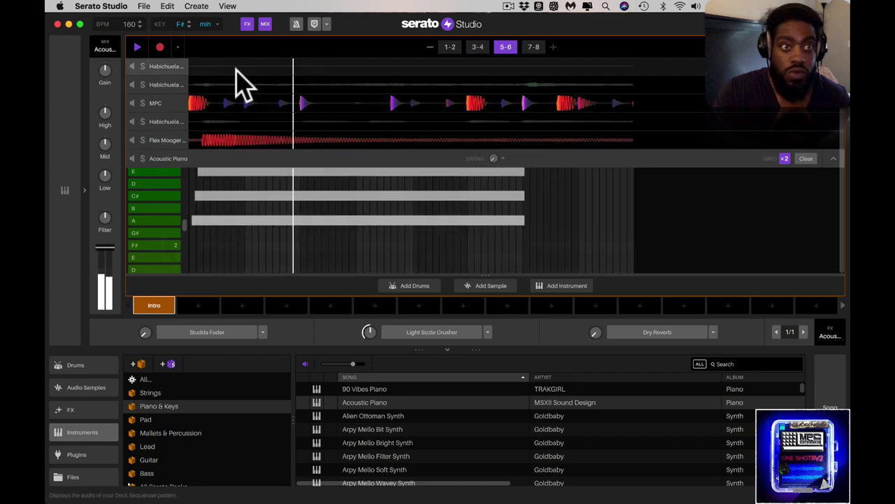
Finish recording the new Acoustic Piano chord take and review its notes in bars 5-6.
click(159, 47)
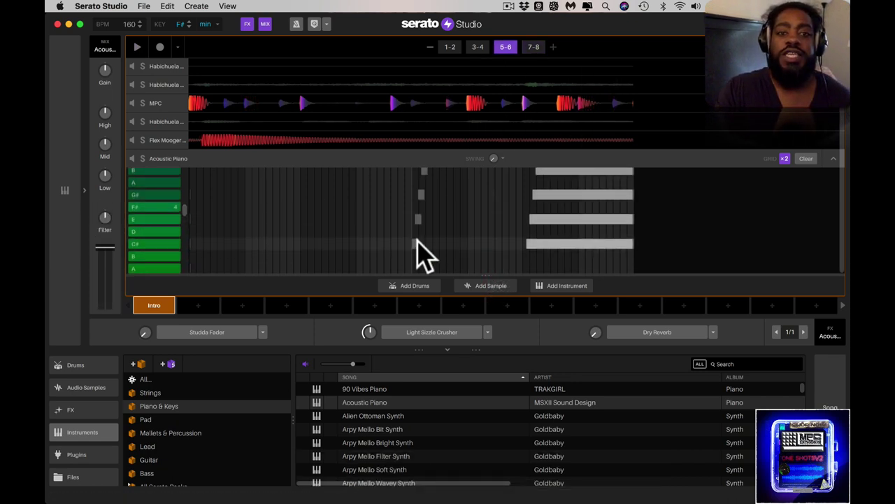
scroll(418, 244, up, 3)
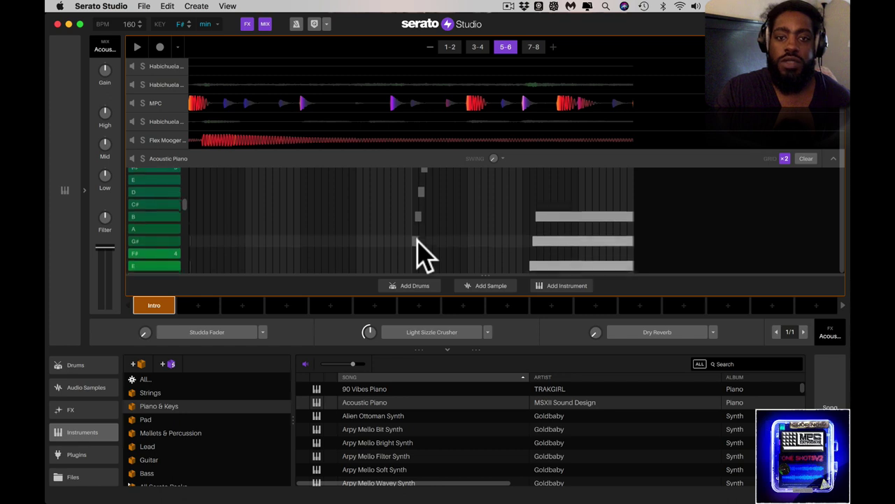
scroll(418, 247, down, 2)
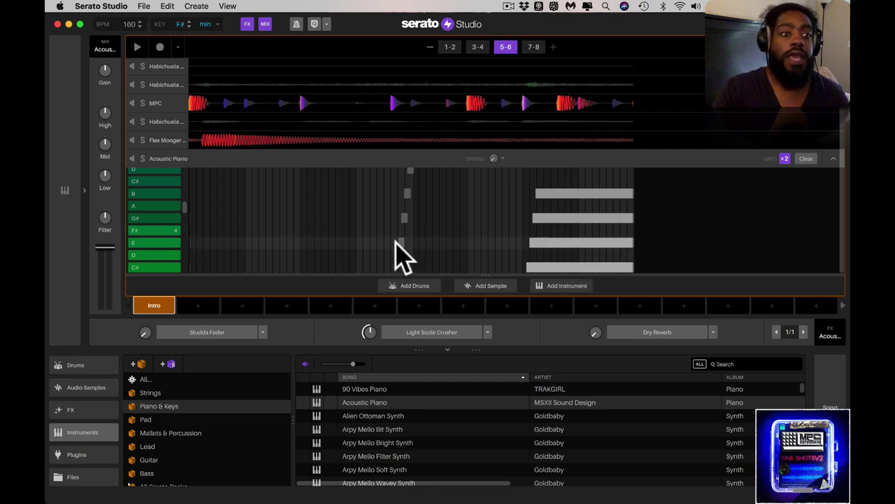
Bring back the Acoustic Piano deck beside the sequencer and audition the Auto Chord on pad 6.
click(85, 189)
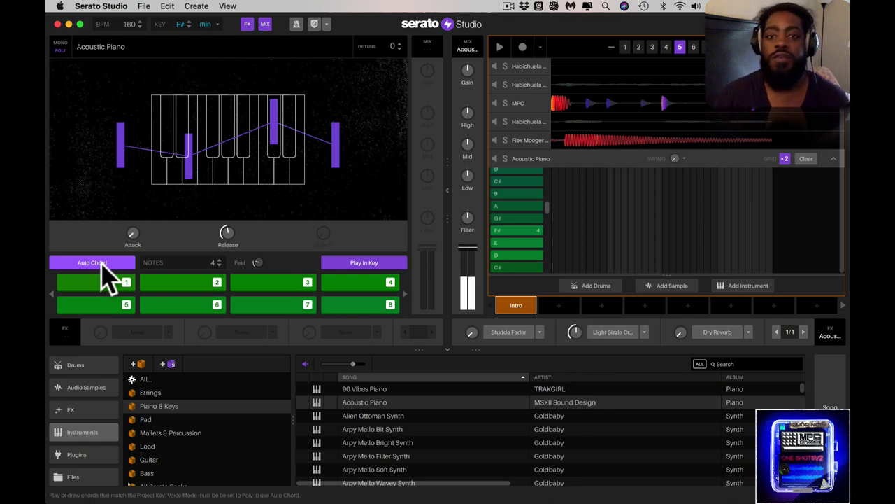
key(6)
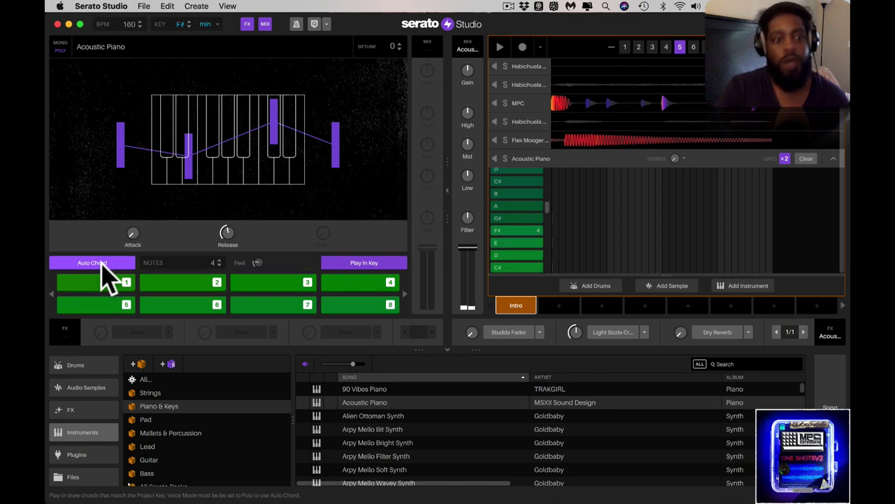
Switch Auto Chord off and back on for Acoustic Piano to compare single notes with chords.
click(102, 266)
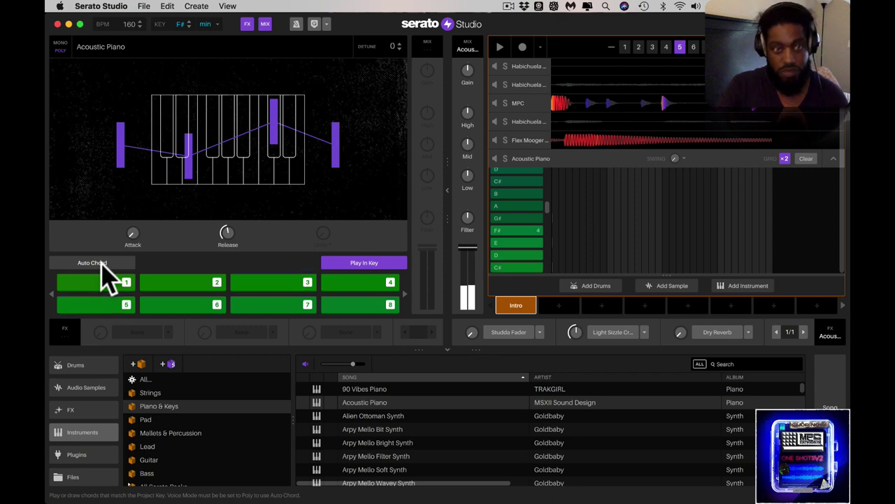
click(98, 263)
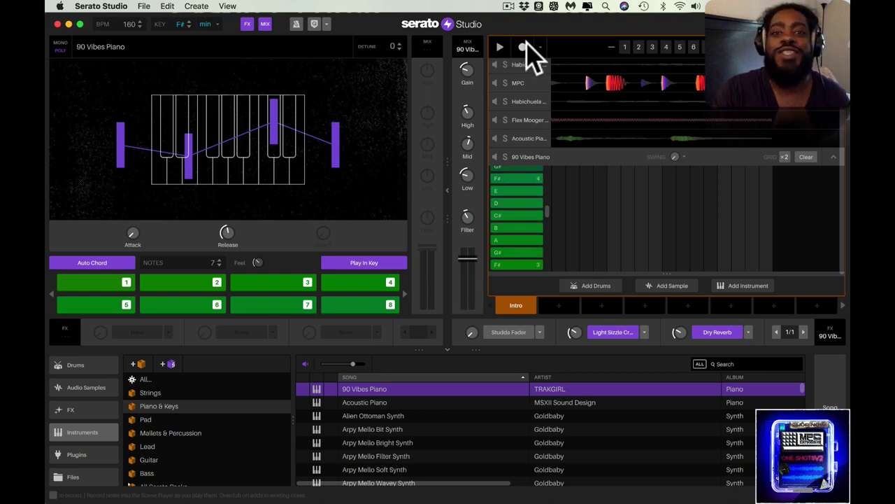
Record a seven-note Auto Chord part with 90 Vibes Piano into the Intro scene, starting with pad 2, and end the recording.
click(522, 48)
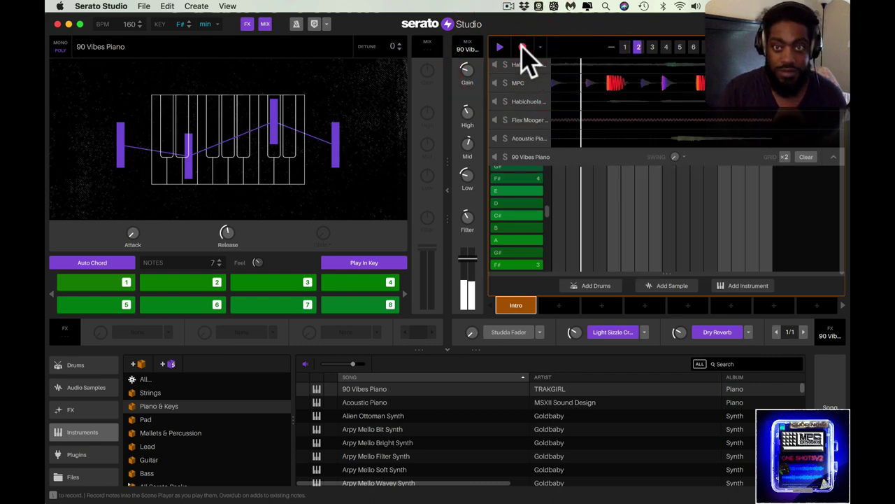
key(2)
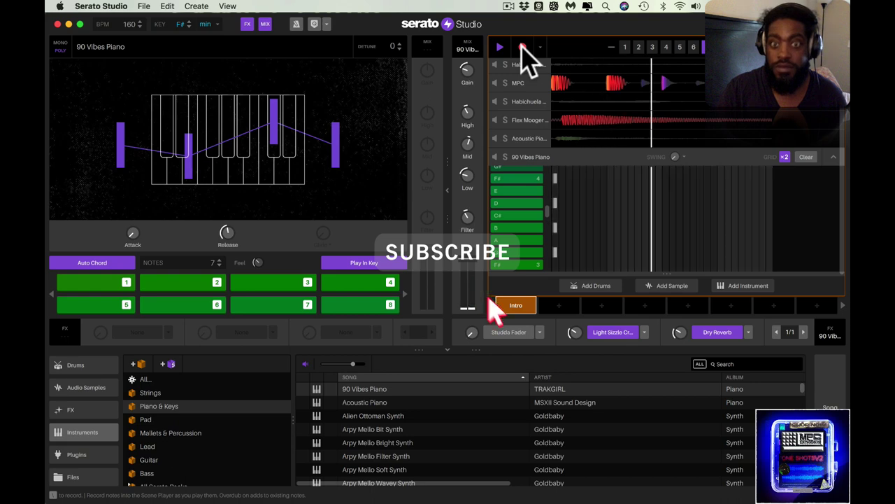
click(522, 47)
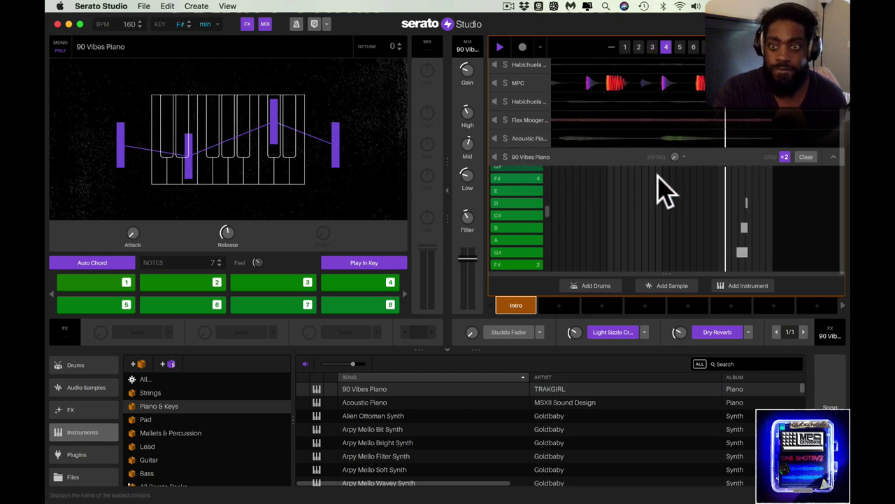
Listen to the Intro scene with the MPC deck muted, unmute it, and stop playback.
click(495, 84)
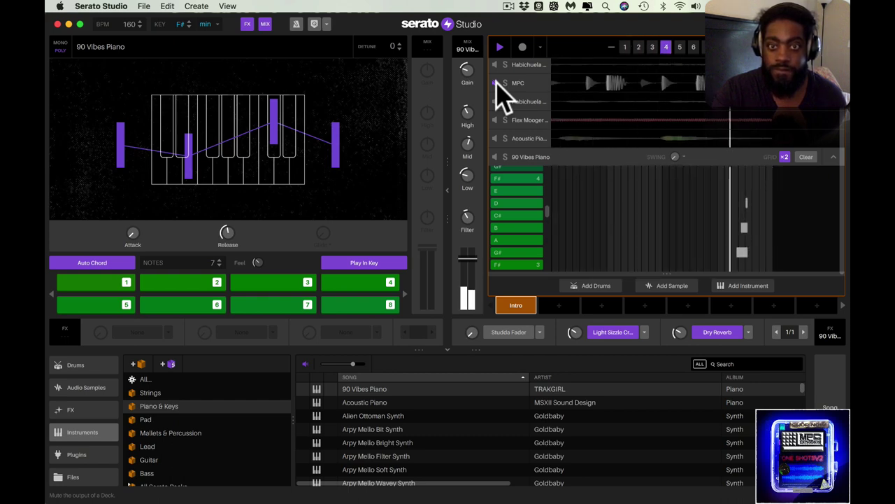
click(495, 83)
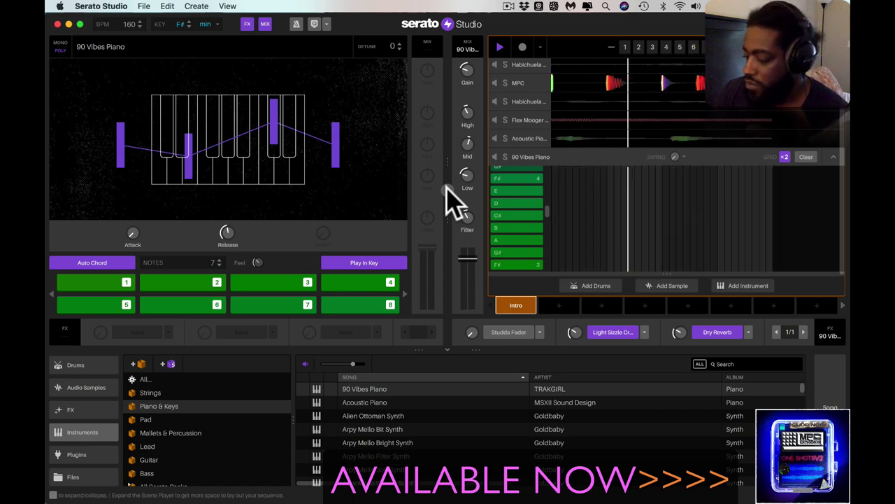
key(space)
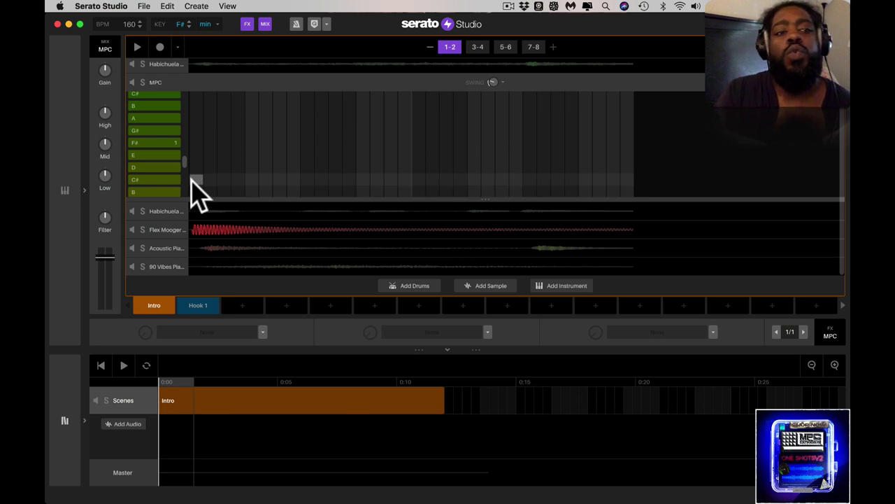
Draw four trial notes on the MPC deck's C# row near the start of bars 1-2 in the Intro scene.
click(196, 181)
drag(197, 178, 209, 178)
click(210, 178)
click(224, 176)
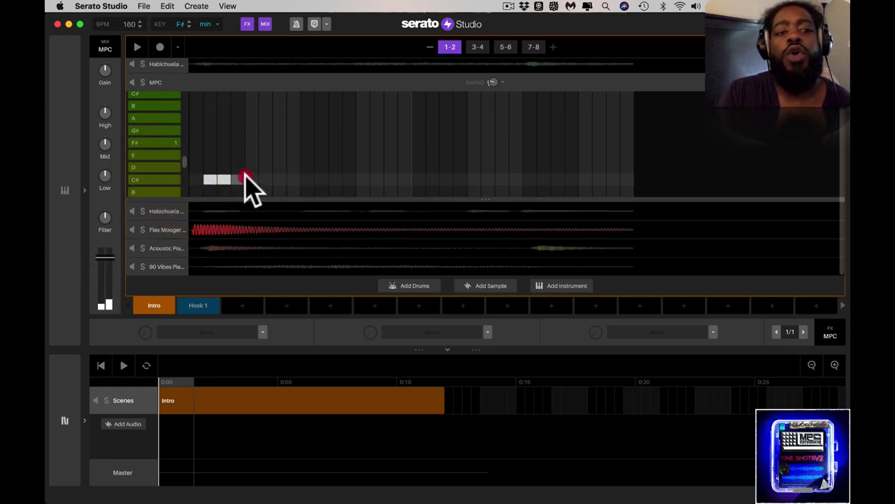
click(244, 176)
click(264, 179)
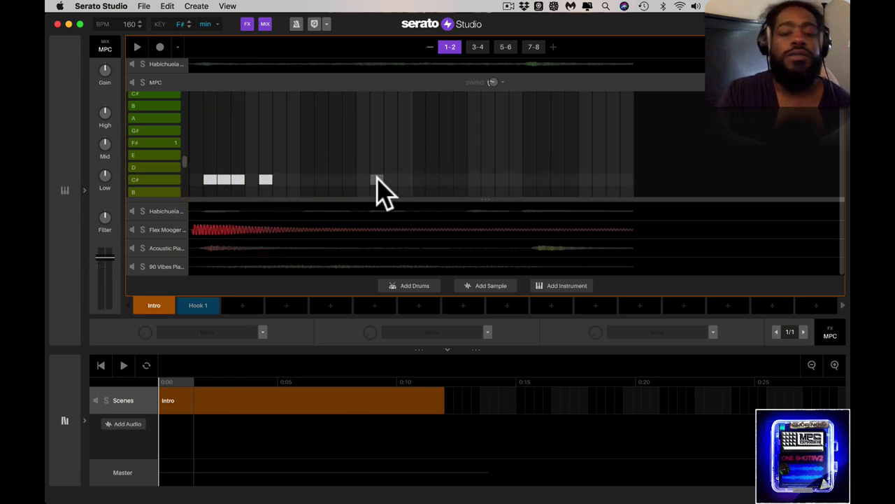
Erase the four trial notes from the MPC deck's C# row.
click(265, 180)
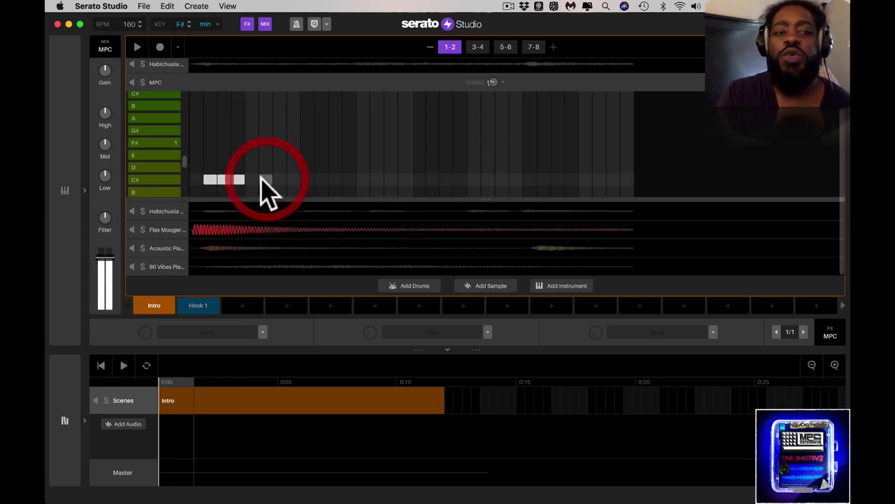
click(237, 180)
click(223, 179)
click(210, 180)
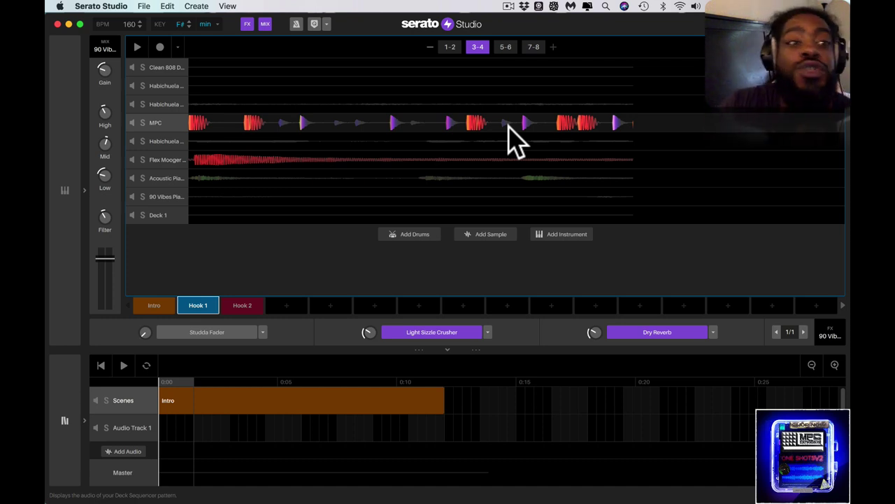
Bring back the instrument deck beside Hook 1's sequencer, open the MPC deck's plugin, and move its window below the MPC note grid.
click(84, 191)
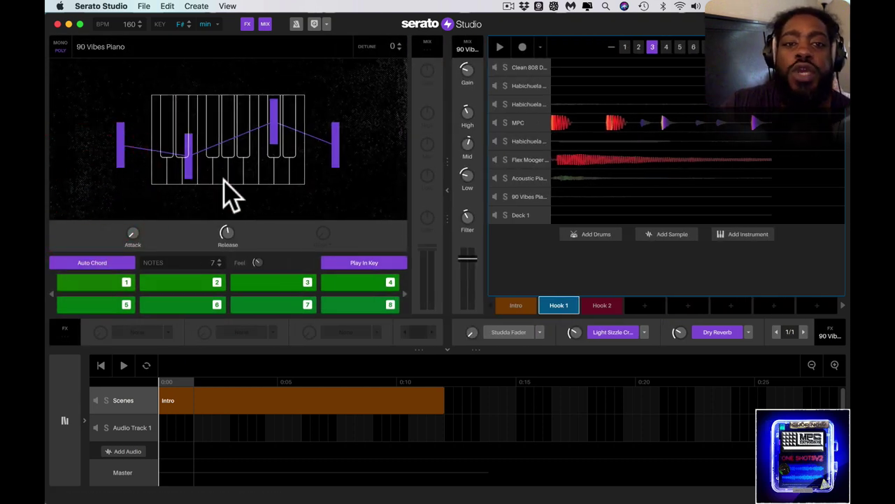
click(530, 124)
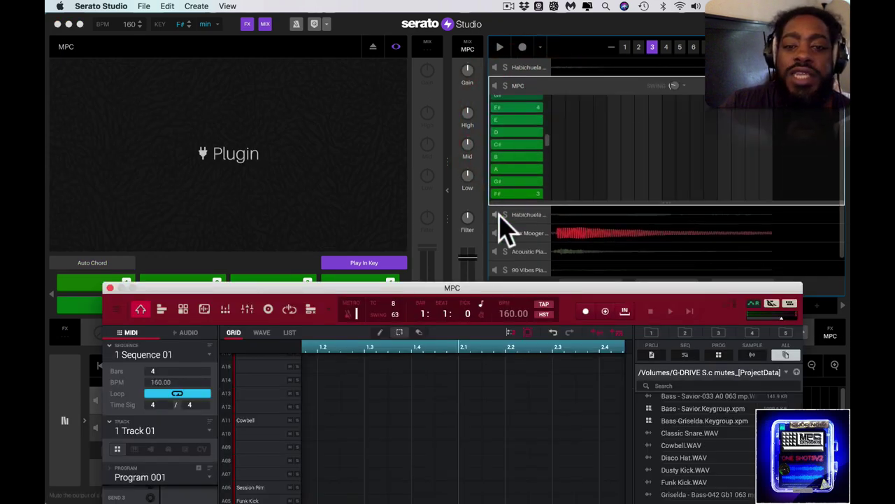
drag(585, 289, 505, 293)
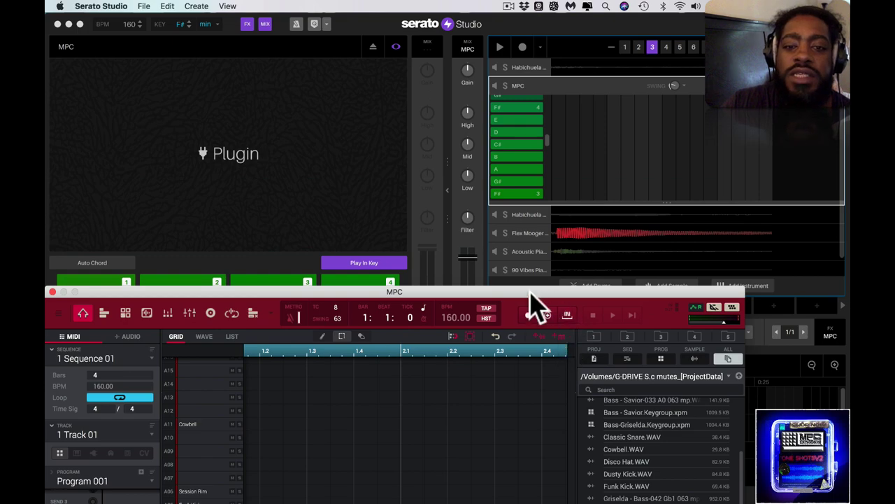
drag(535, 292, 553, 280)
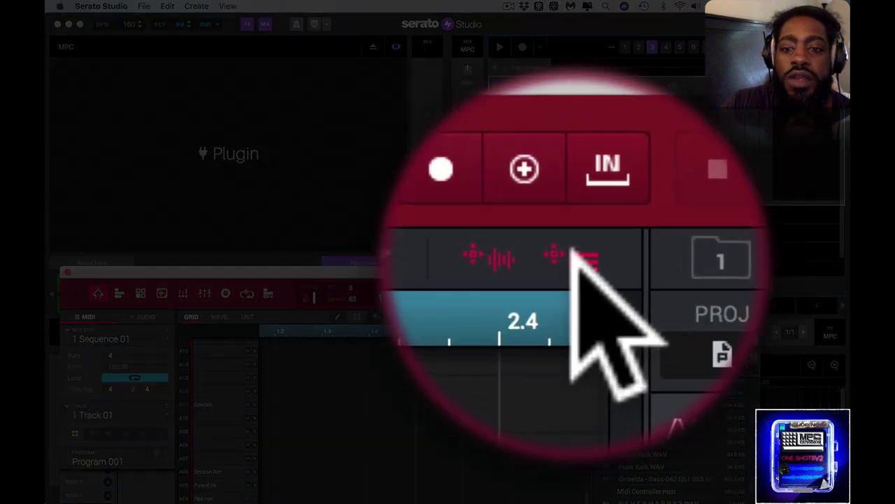
Try to transfer the MPC plugin's MIDI sequence into the MPC note grid of Hook 1.
drag(572, 251, 588, 228)
drag(573, 313, 610, 137)
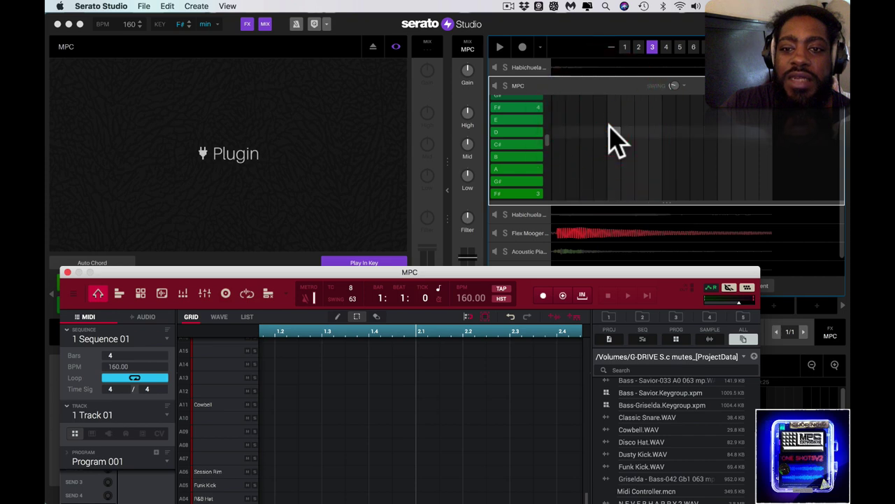